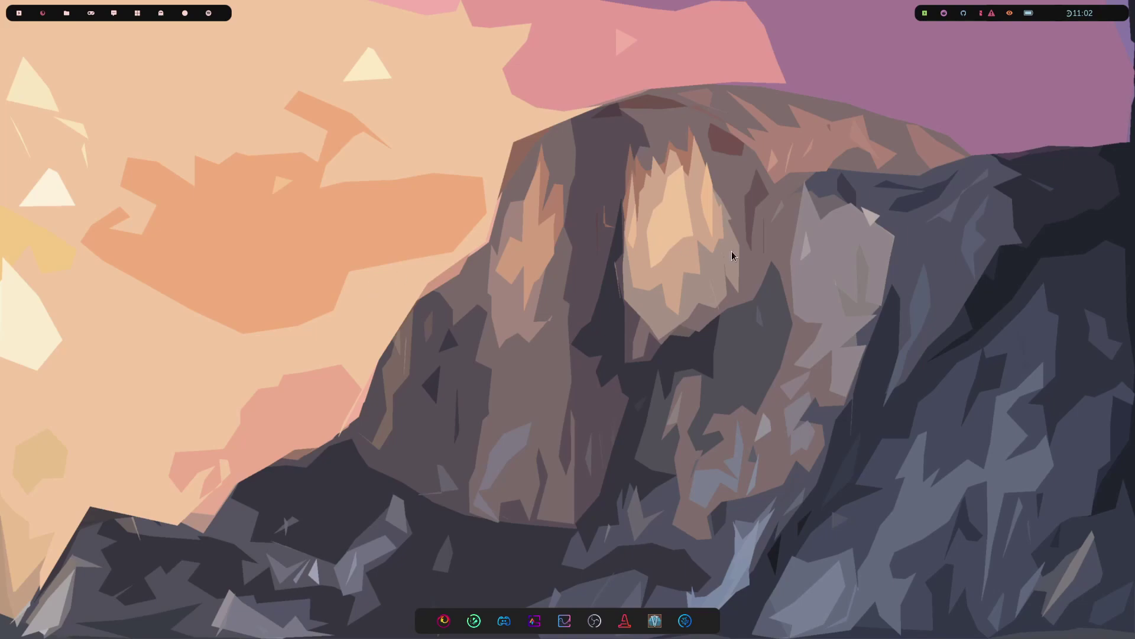
Step: Open a new Alacritty terminal and run neofetch to show system info
key("super+Return")
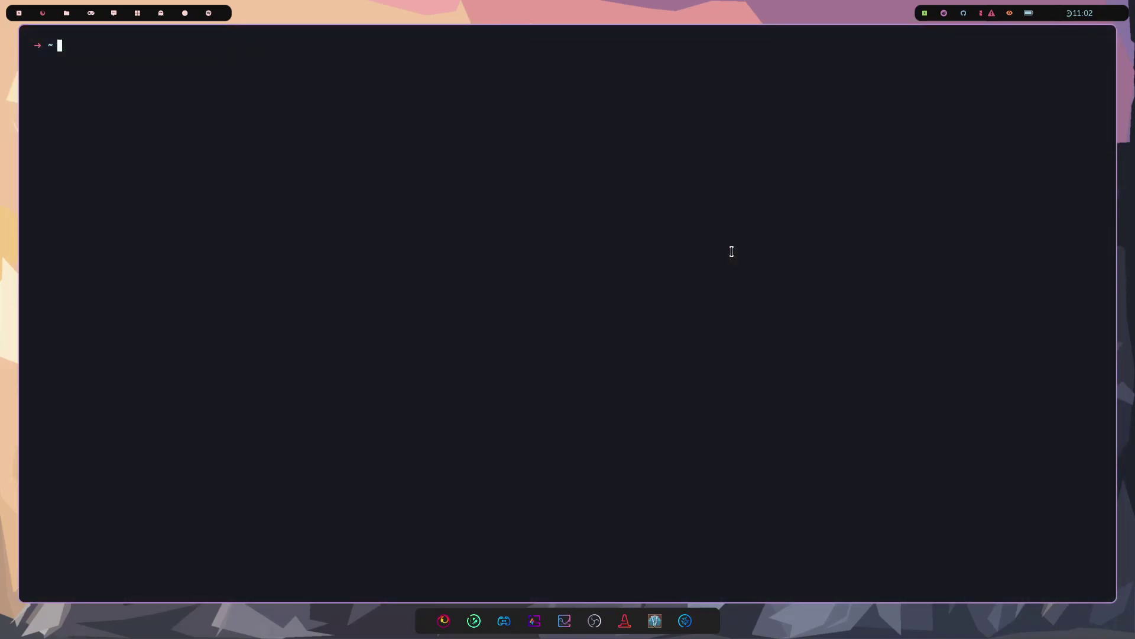
type("neofetch")
key("Return")
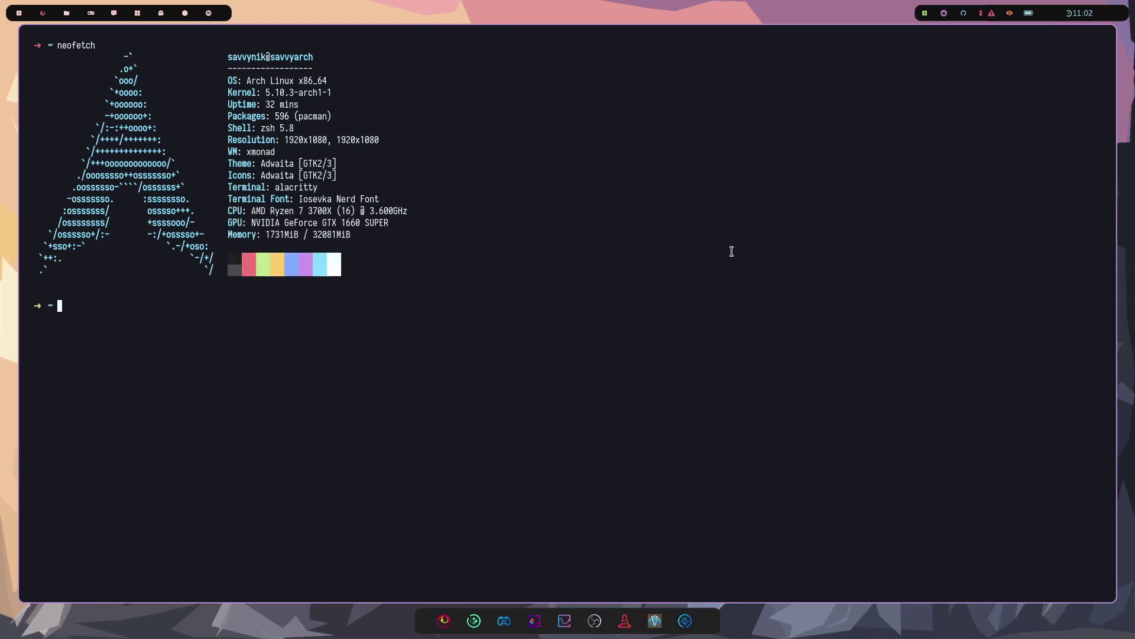
Step: Run htop in a second tiled terminal, launch VLC from the dock, then switch to workspace 2
key("super+Return")
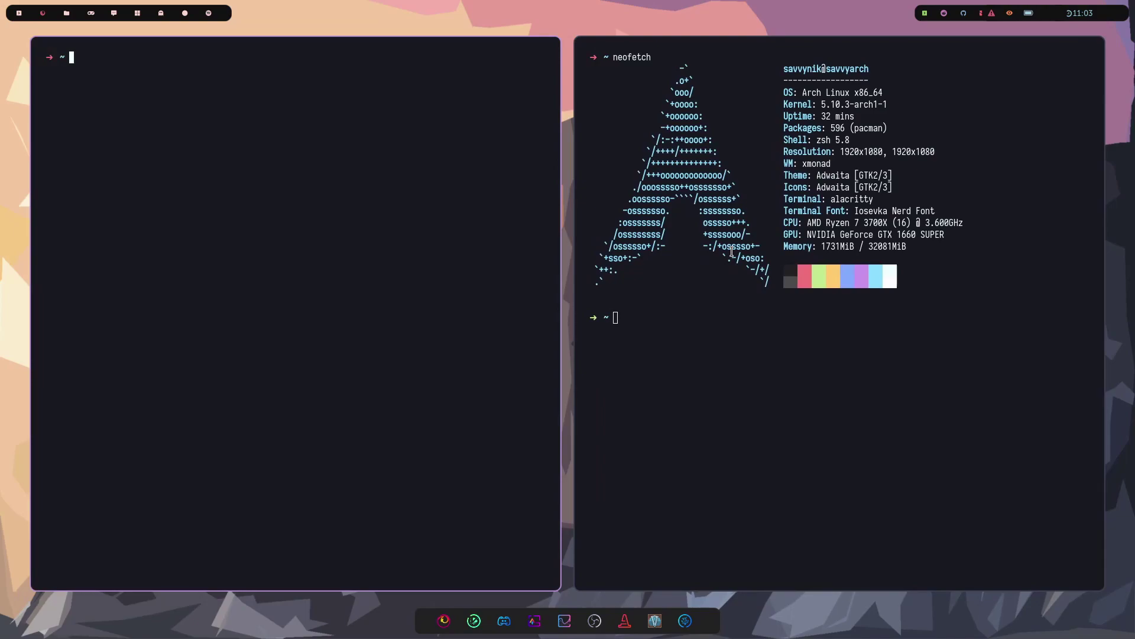
type("htop")
key("Return")
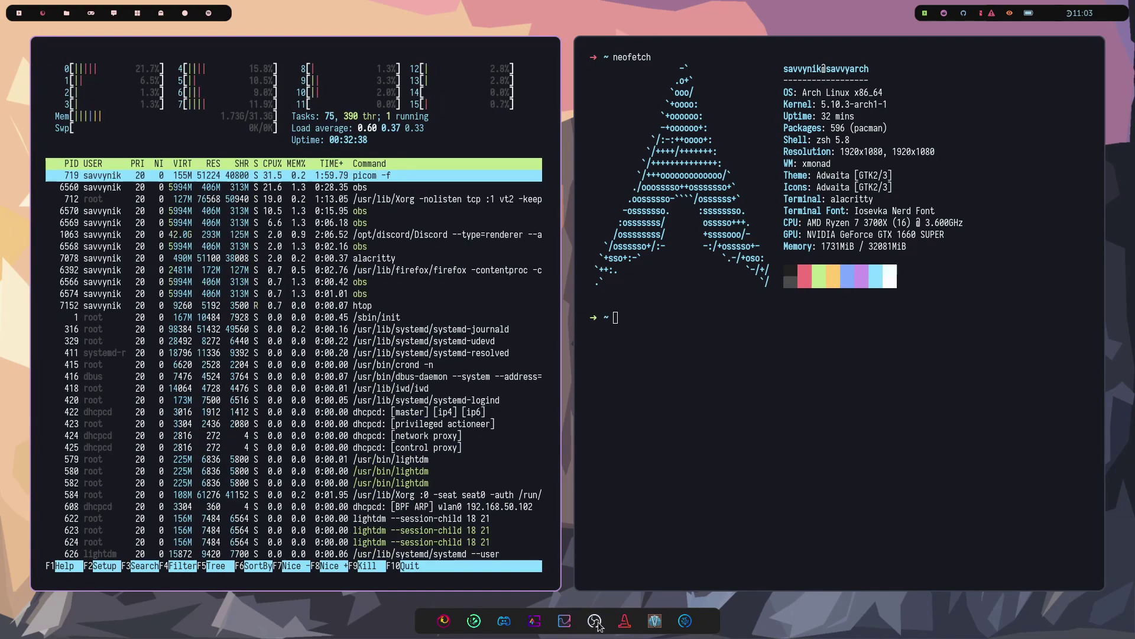
left_click(625, 620)
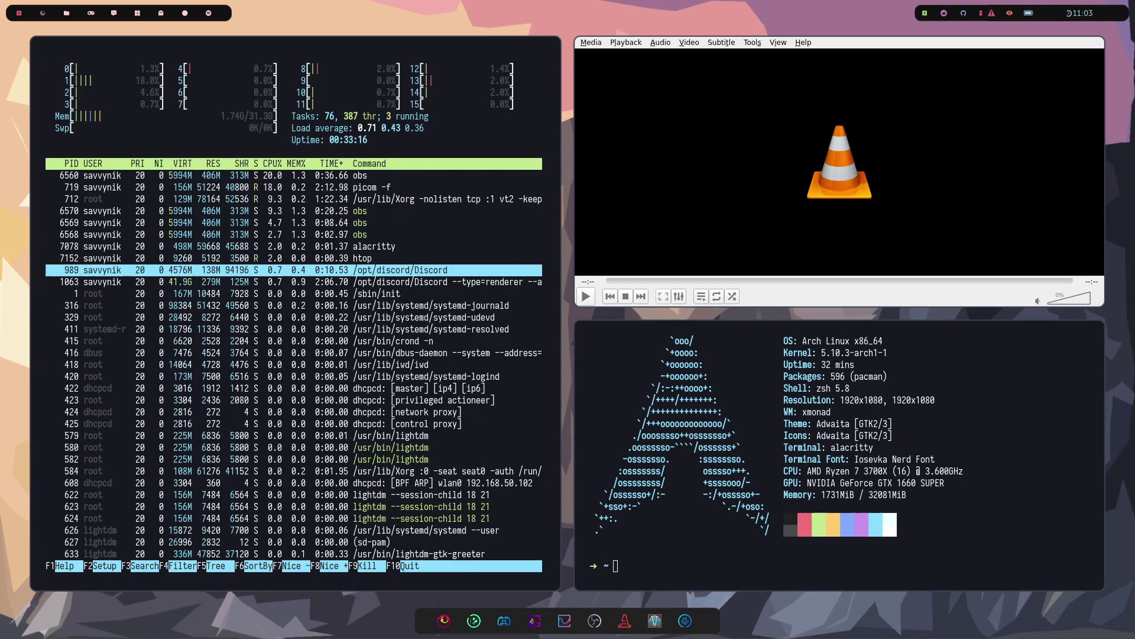
key("super+2")
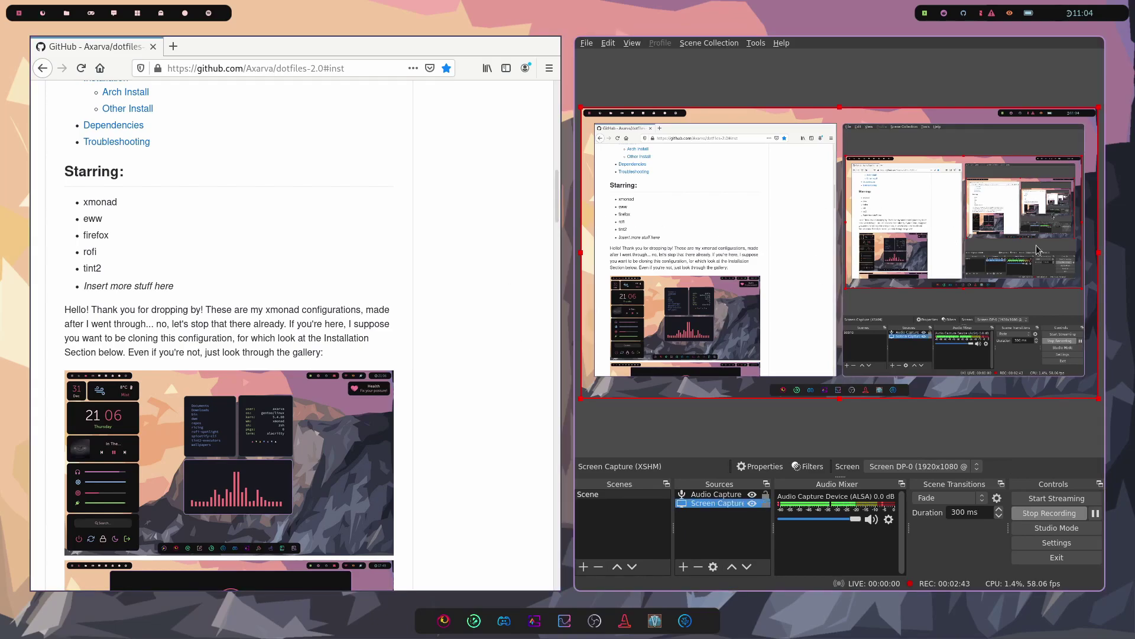
Step: Scroll the dotfiles-2.0 GitHub page up to the file list and back down to the README
scroll(476, 248, "up", 3)
scroll(476, 251, "up", 9)
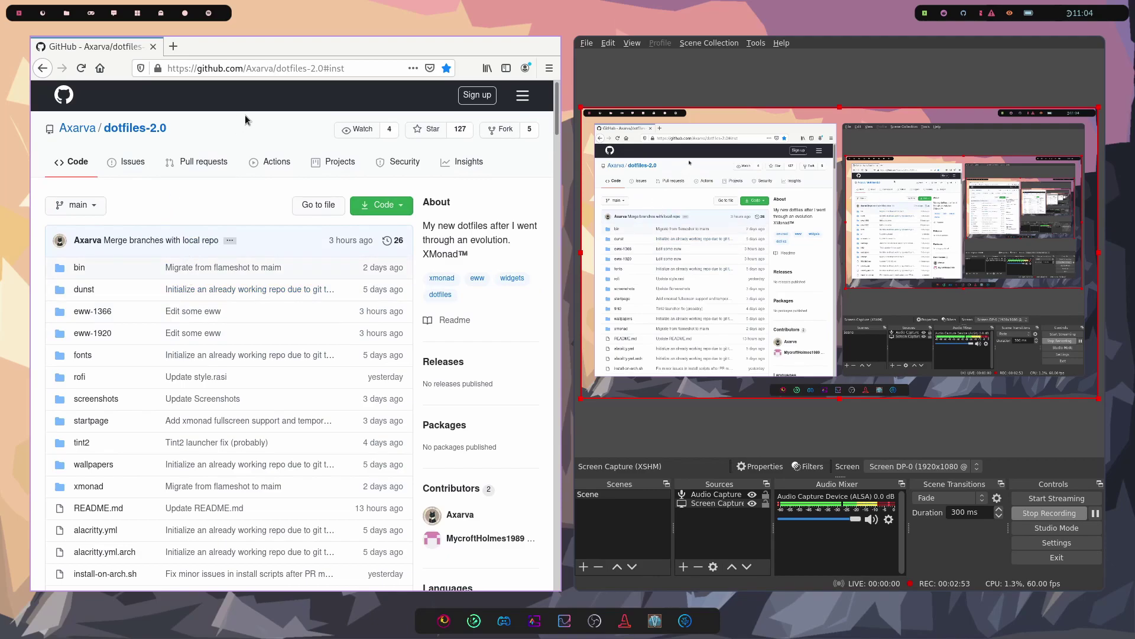
scroll(350, 253, "down", 1)
scroll(299, 260, "up", 1)
scroll(195, 205, "down", 6)
scroll(201, 211, "down", 3)
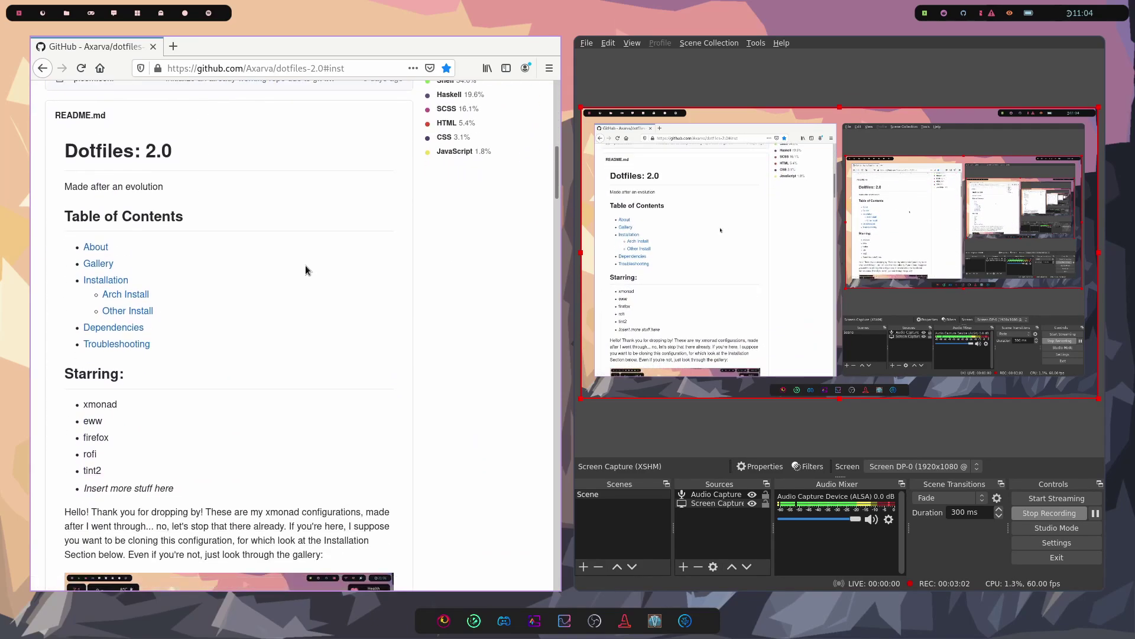
Step: Return to the terminal workspace, focus htop, and rotate windows so VLC, then htop, is main
scroll(326, 272, "down", 4)
key("super+2")
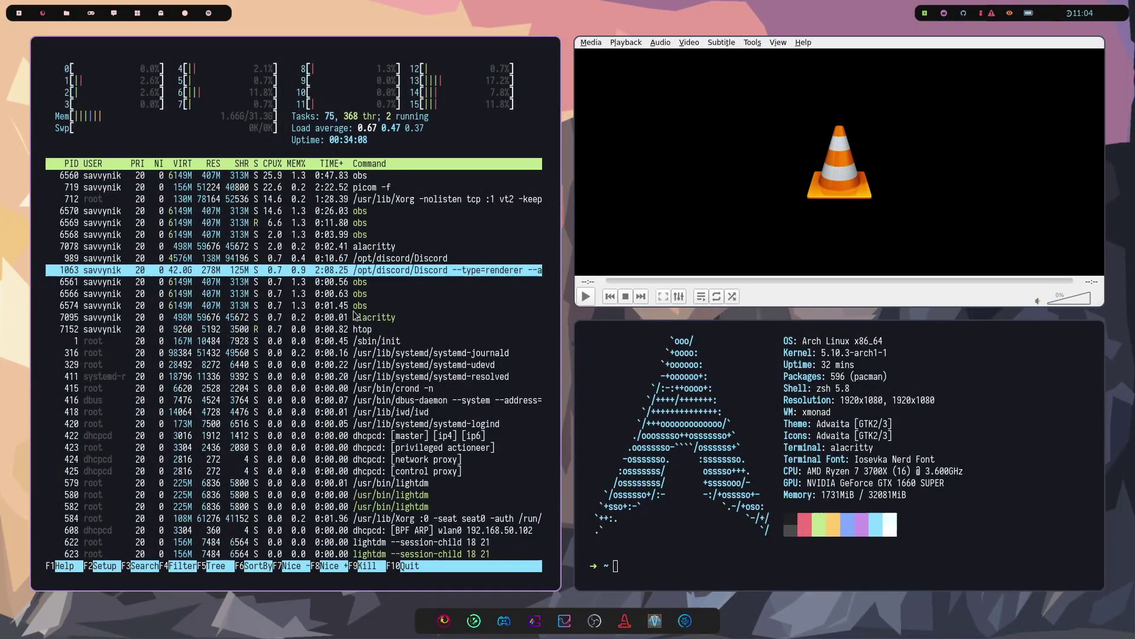
left_click(490, 305)
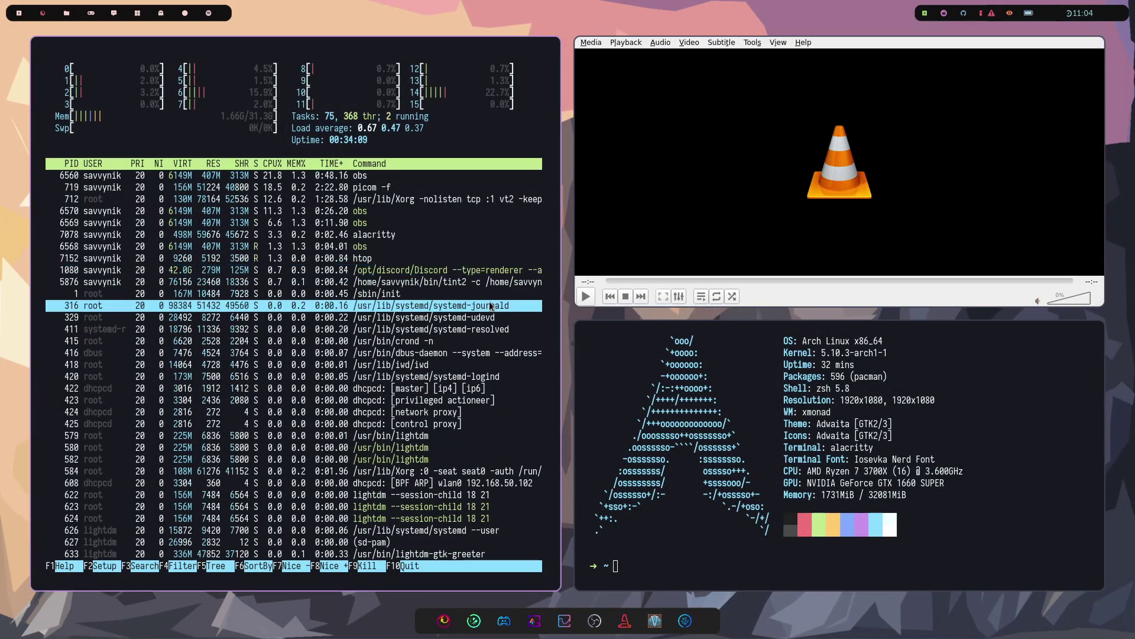
key("super+shift+k")
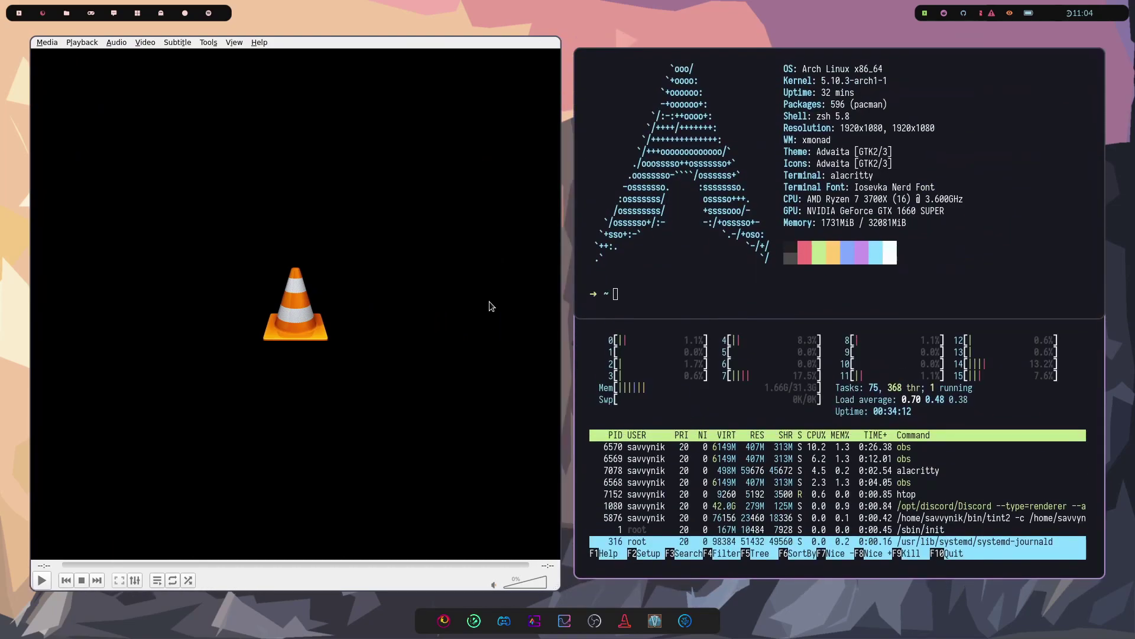
key("super+shift+j")
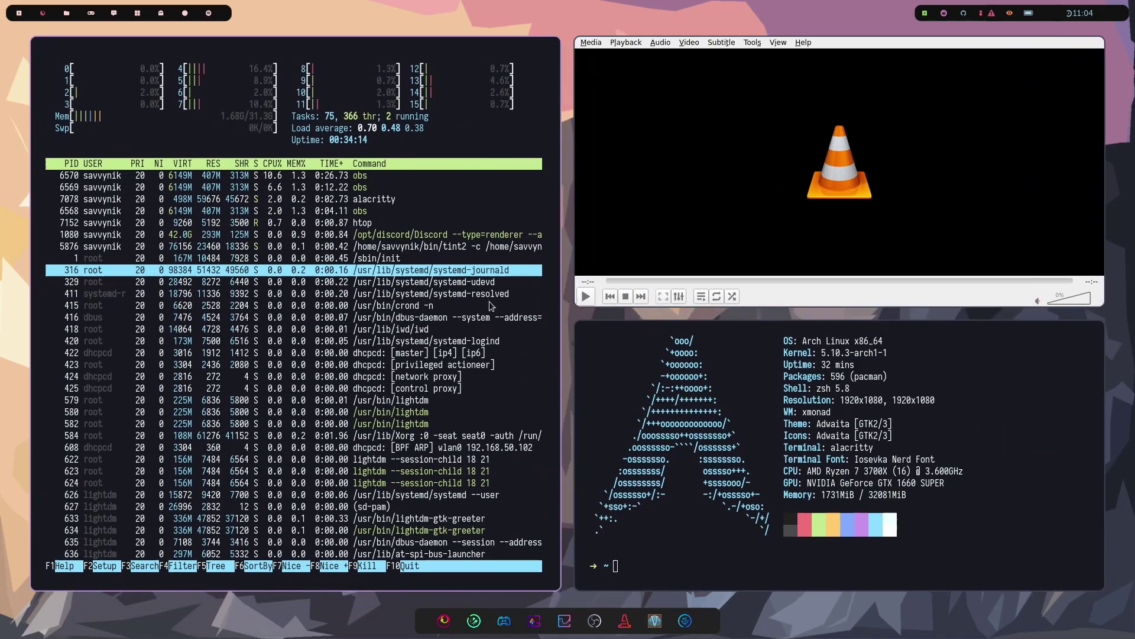
Step: Cycle layouts through Mirror Tall and Full, then back to side-by-side Tall
key("super+space")
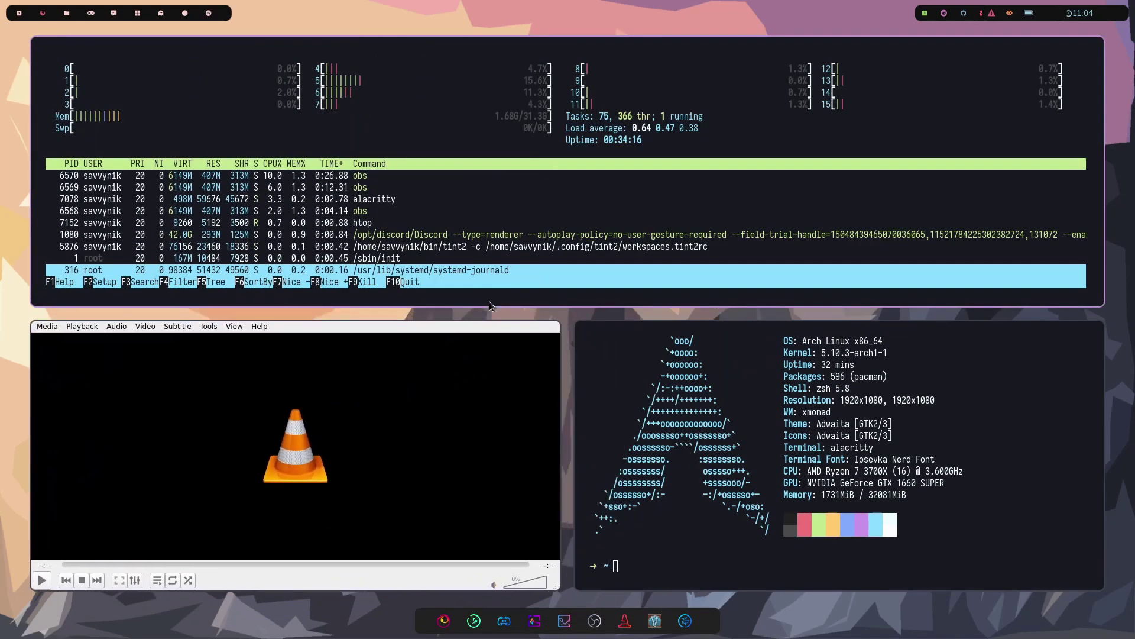
key("super+space")
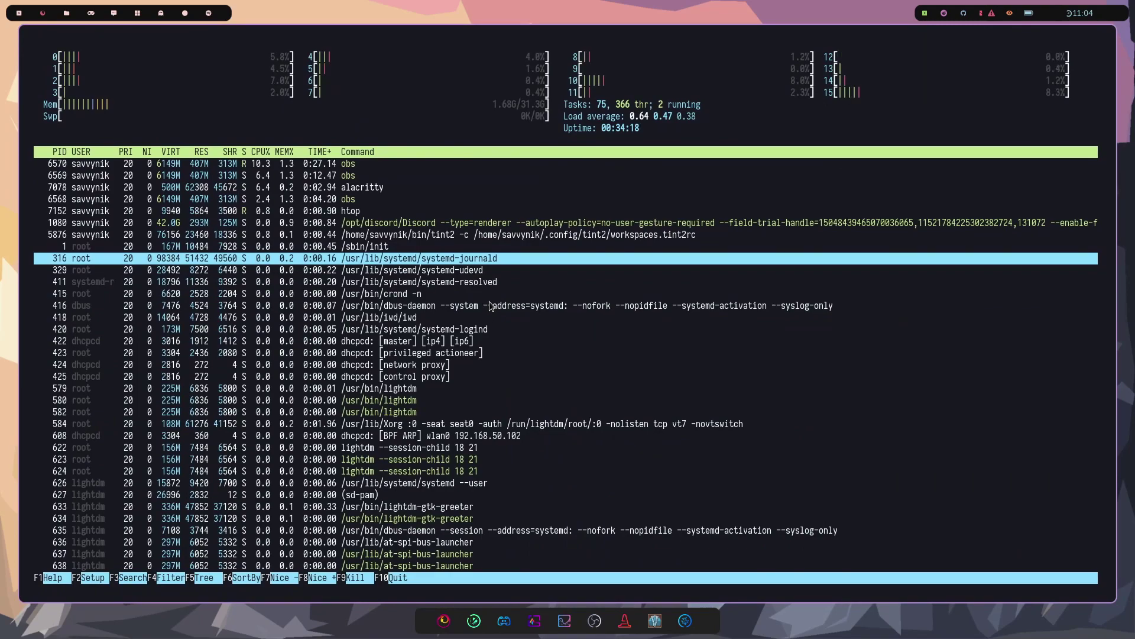
key("super+space")
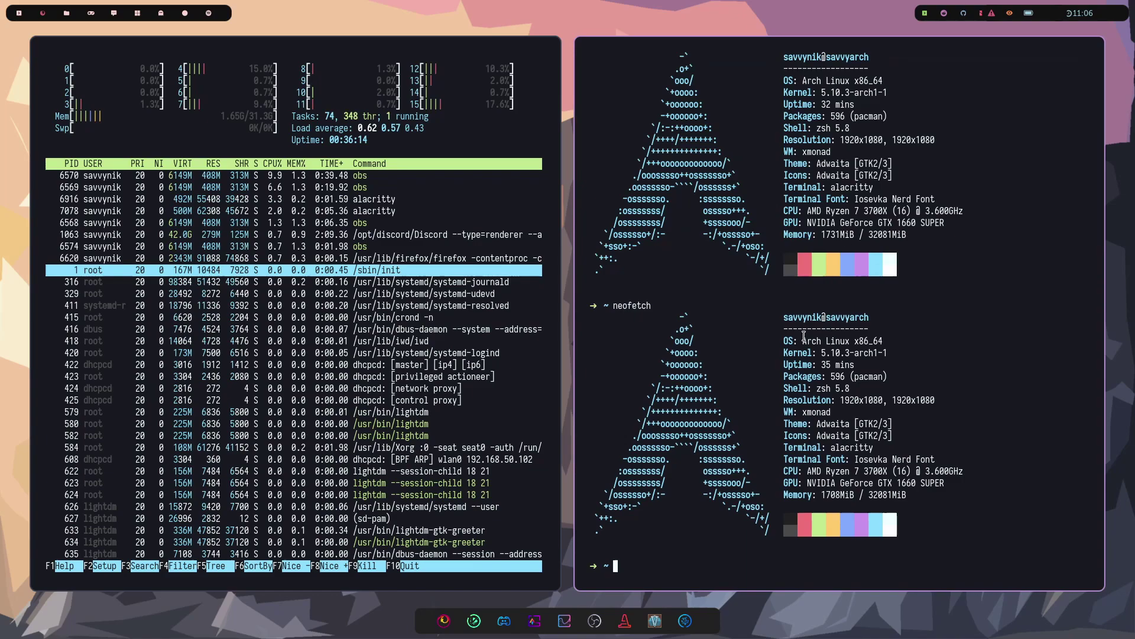
Step: Clear the terminal, open another terminal, rotate the windows, and run neofetch again
key("ctrl+l")
key("super+shift+Return")
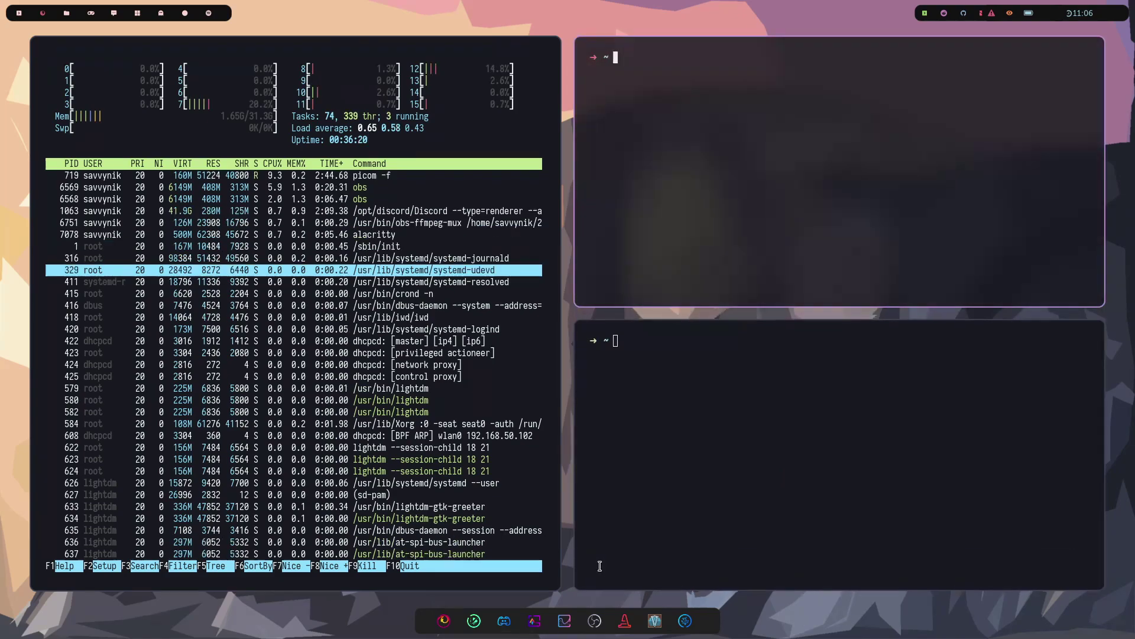
key("super+shift+j")
type("neofetch")
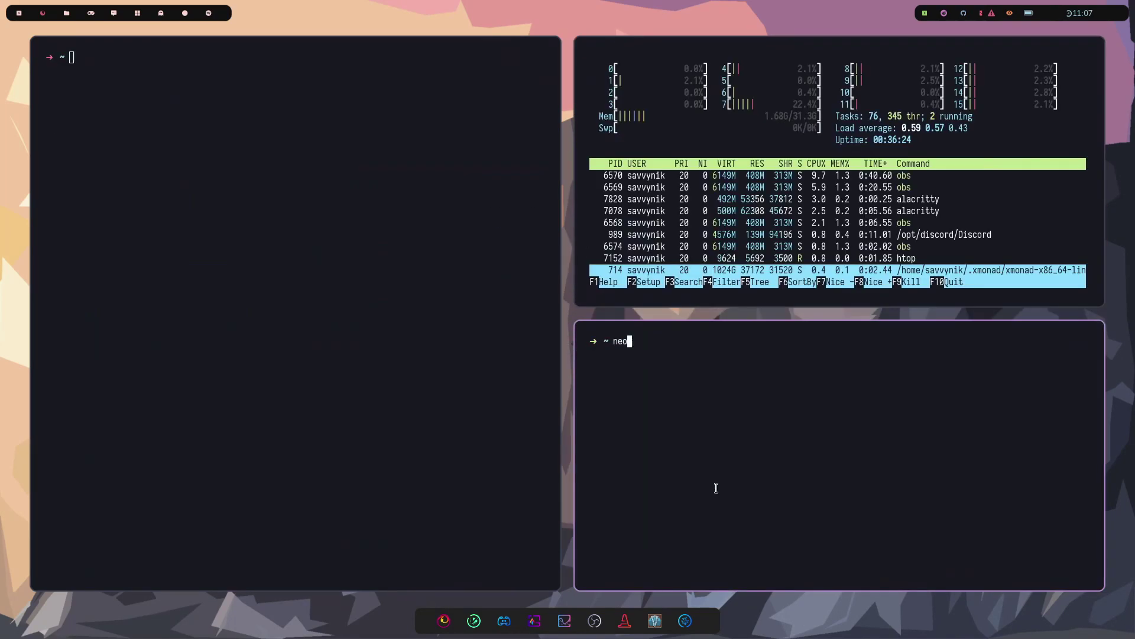
key("Return")
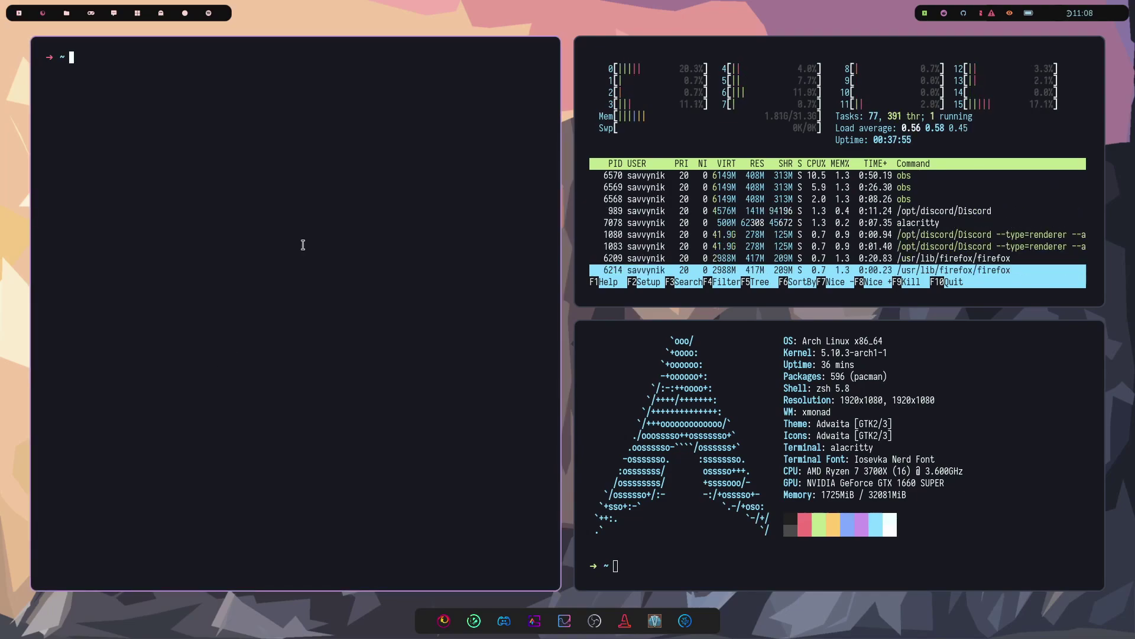
Step: Start alsamixer in the left terminal, checking the Tab completions for alsa
type("alsa")
key("Tab")
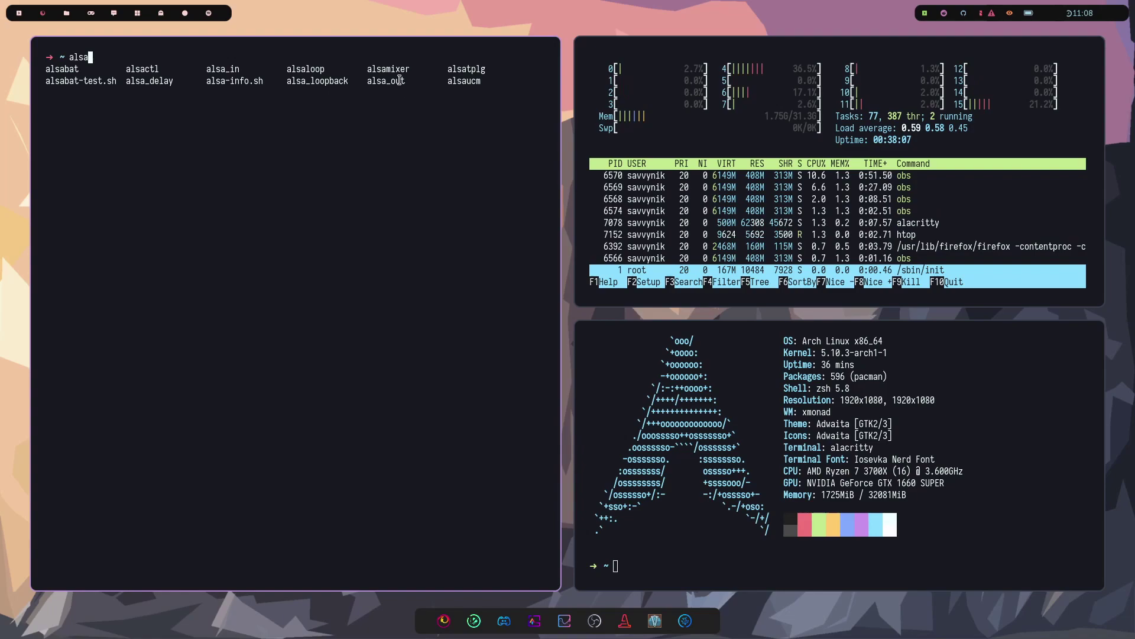
type("mixer")
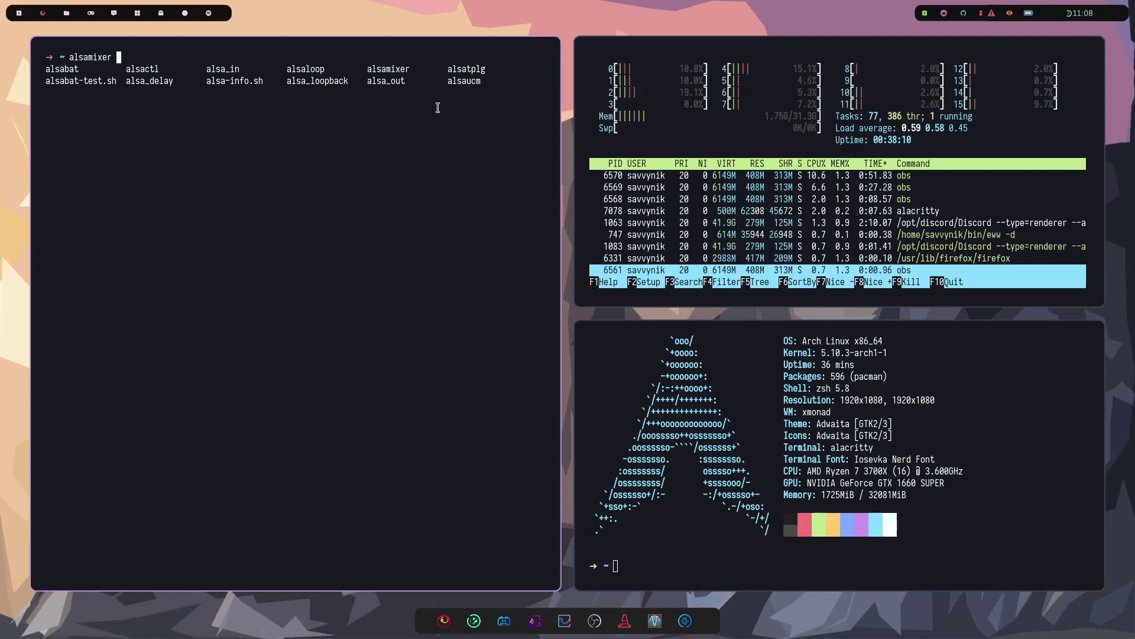
key("Return")
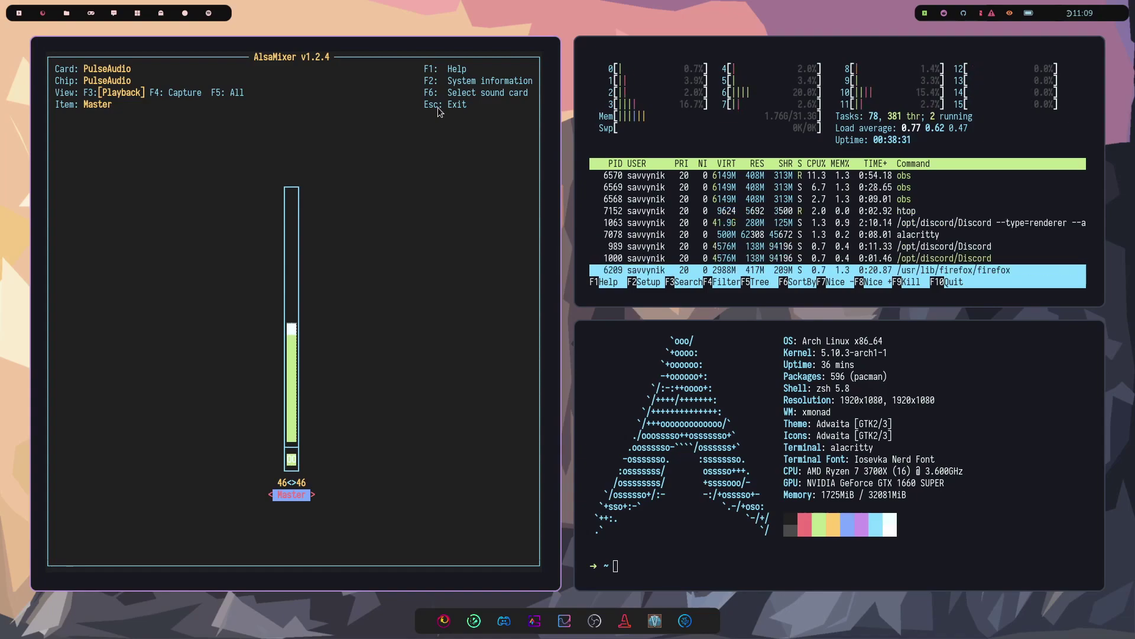
Step: Open the F6 sound card selection list, then close it
key("F6")
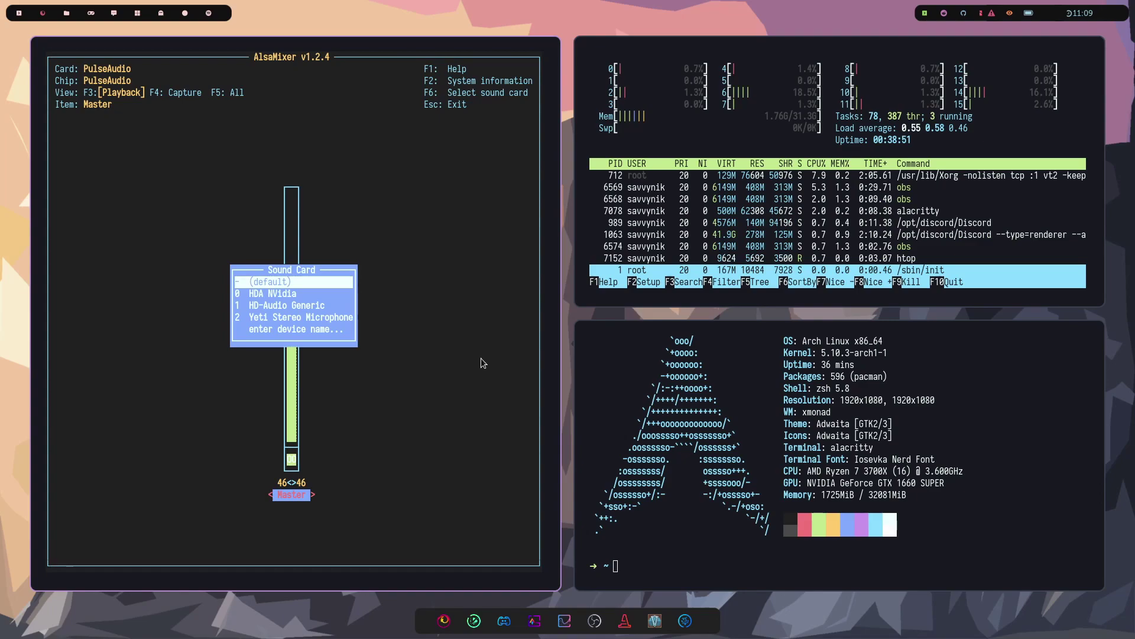
key("Escape")
key("Escape")
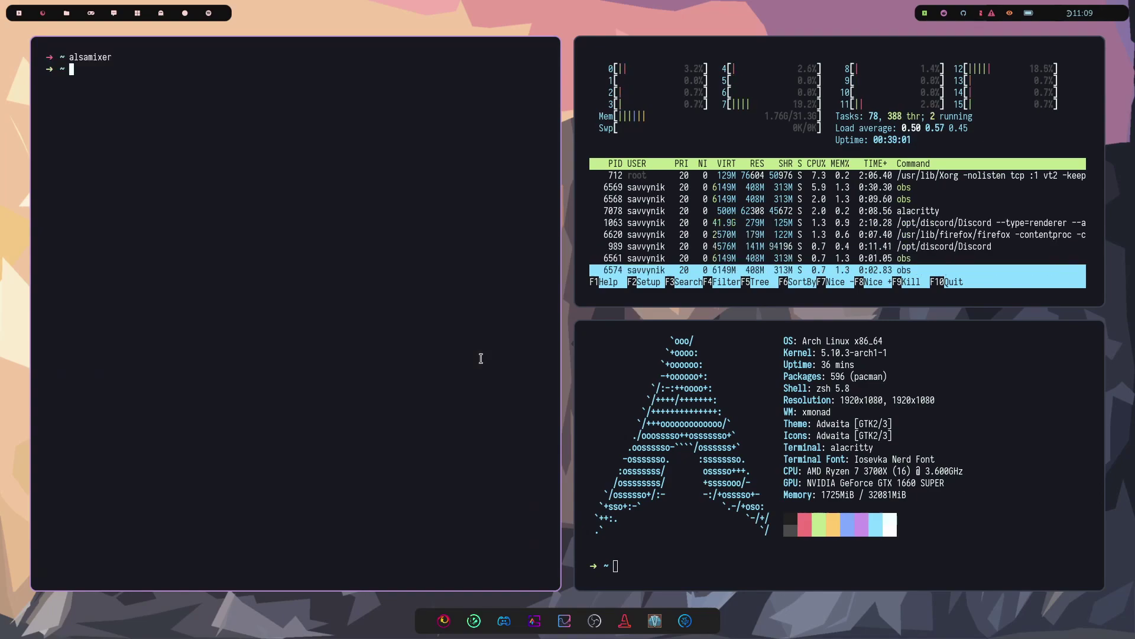
Step: Run nvidia-settings via Tab completion, after discarding a pulseaudio completion
type("pu")
key("Tab")
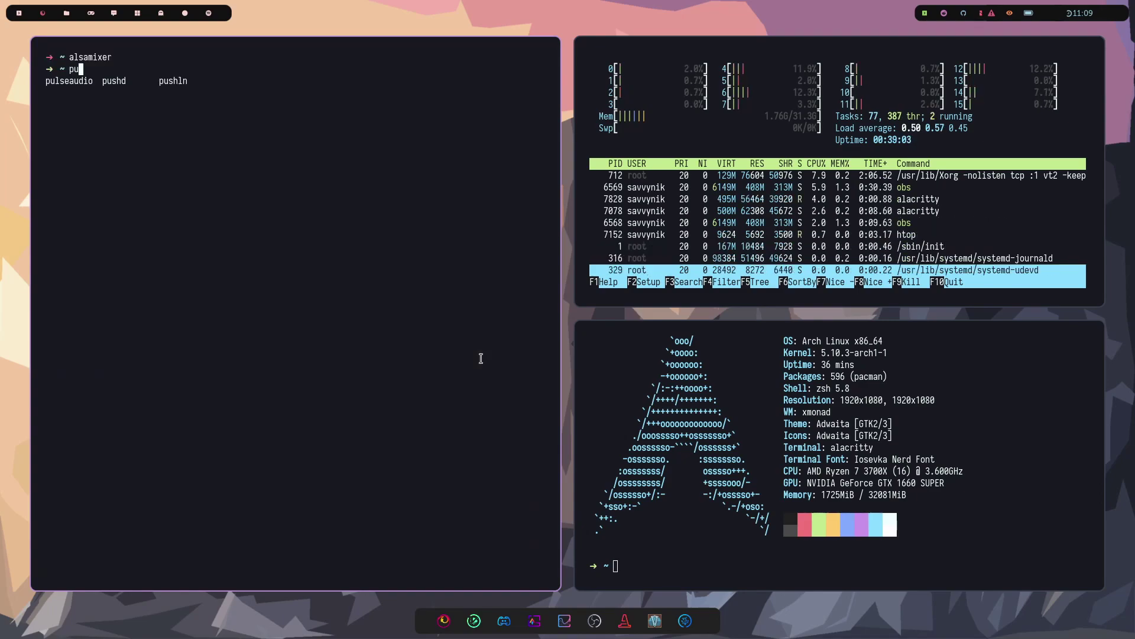
key("Tab")
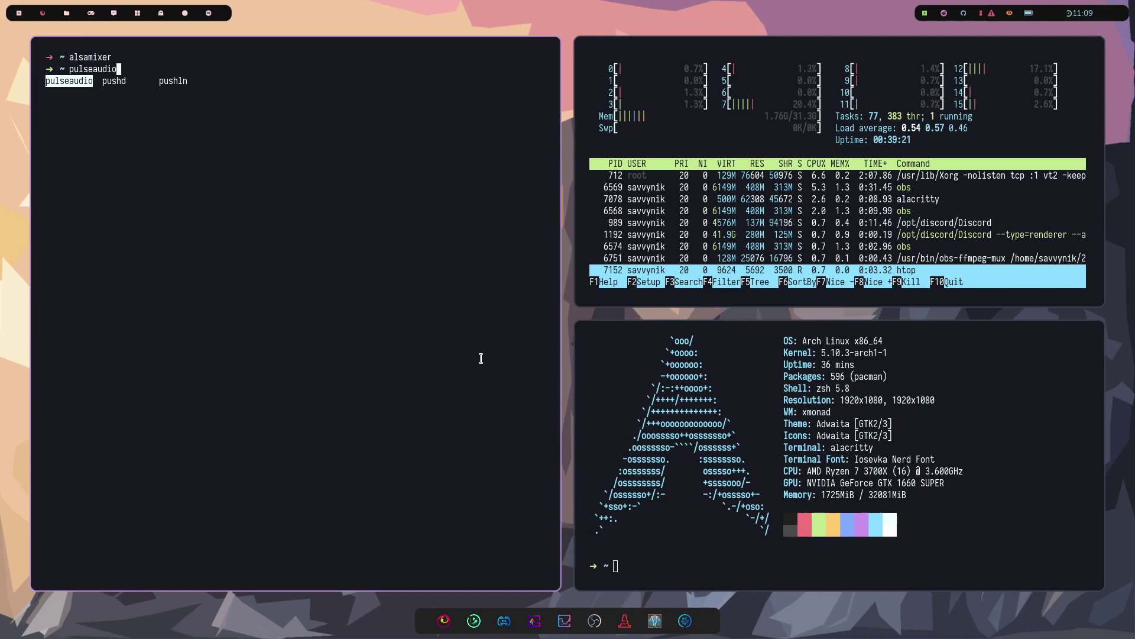
key("BackSpace")
key("BackSpace")
key("BackSpace")
key("BackSpace")
key("BackSpace")
key("BackSpace")
key("BackSpace")
key("BackSpace")
key("BackSpace")
key("BackSpace")
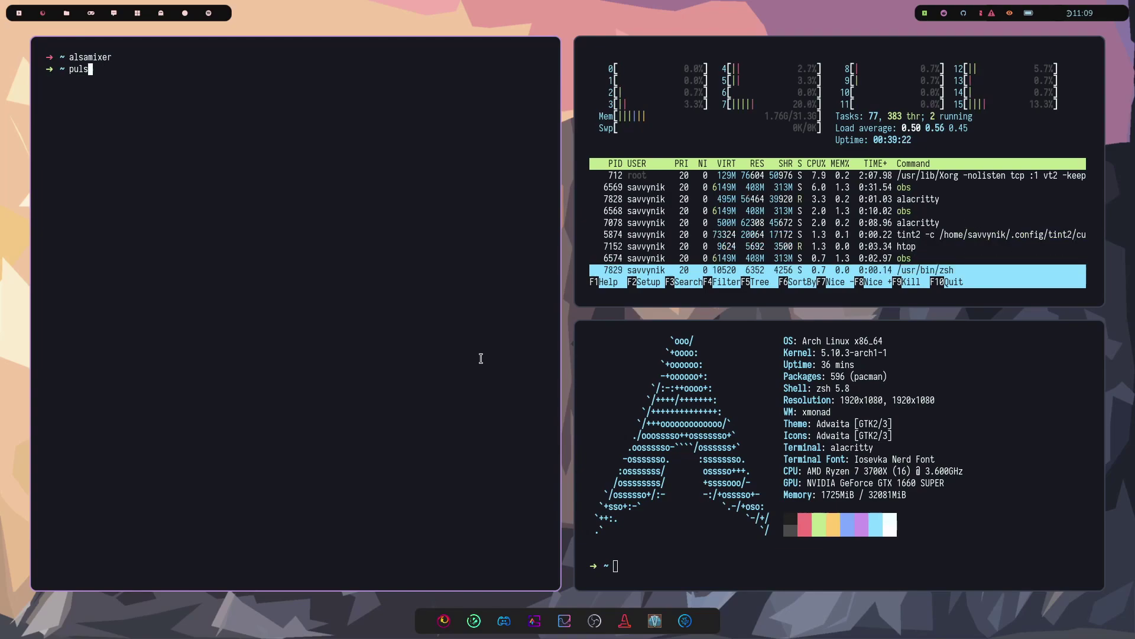
type("nvidia-")
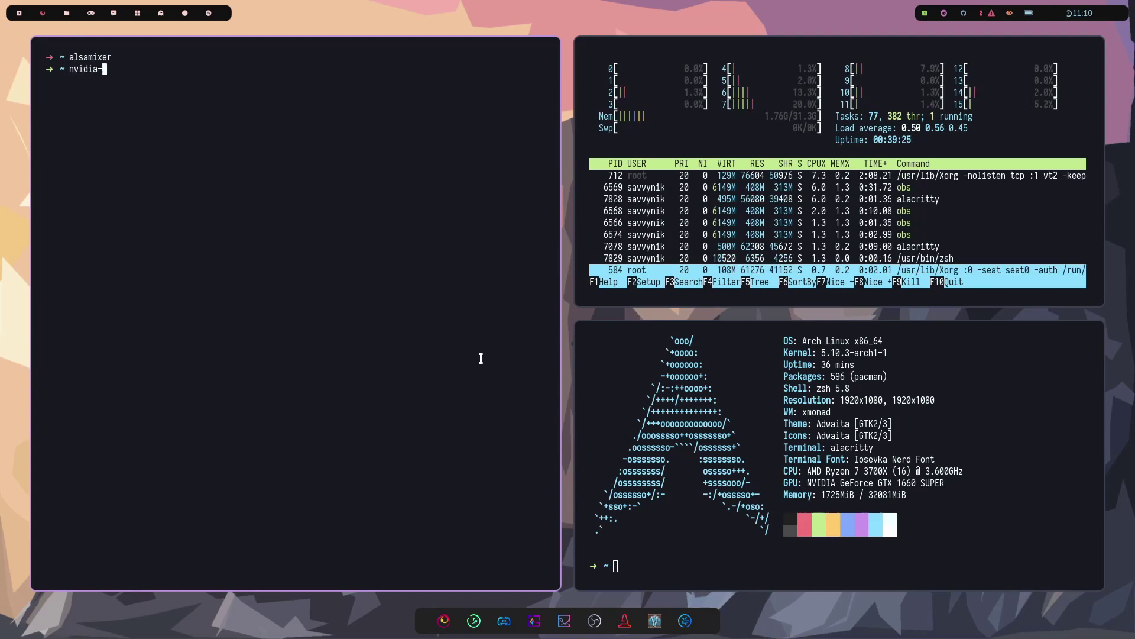
type("s")
key("Tab")
key("Return")
key("Return")
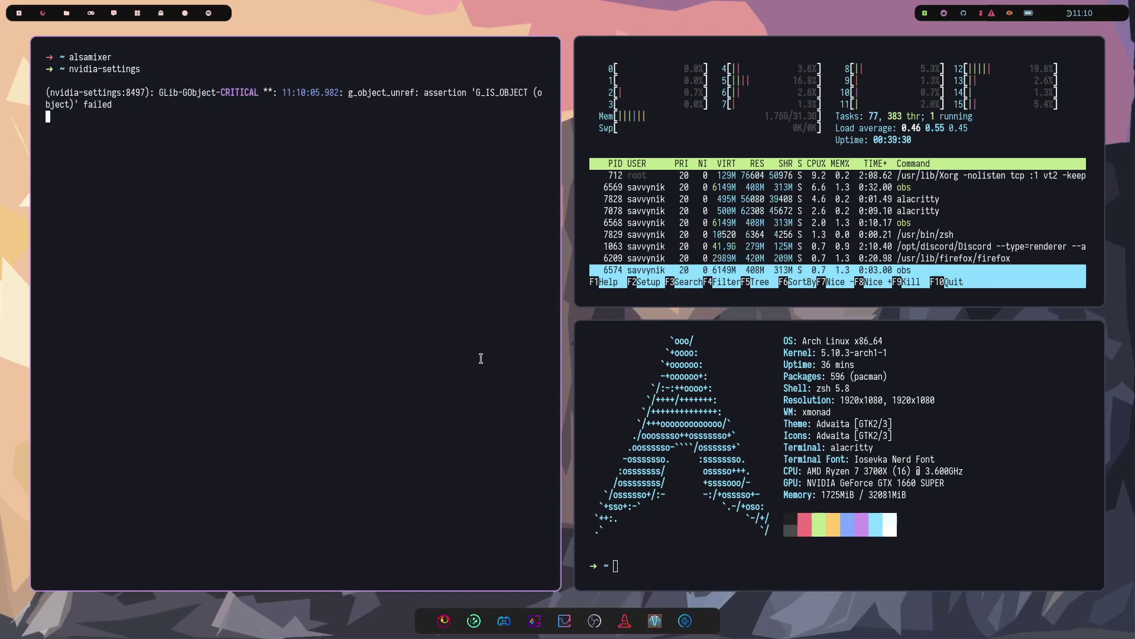
Step: Show the X Server Display Configuration page with two ASUS VP249 monitors at 1920x1080, 100 Hz
left_click(92, 65)
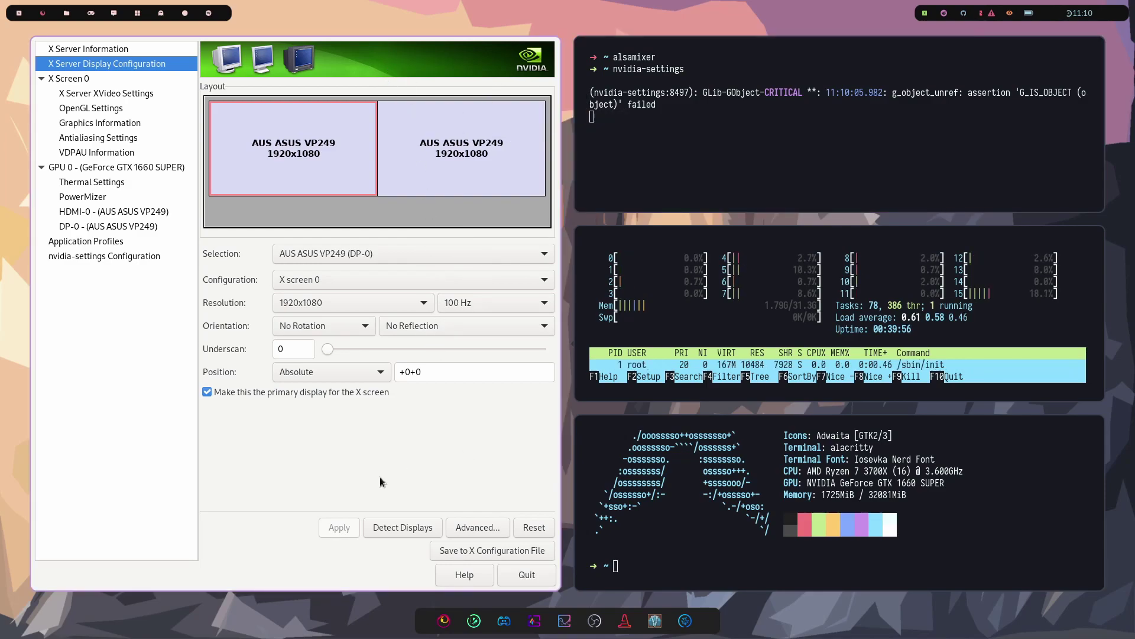
Step: Launch the Veloren launcher from the dock and download its available update
left_click(654, 621)
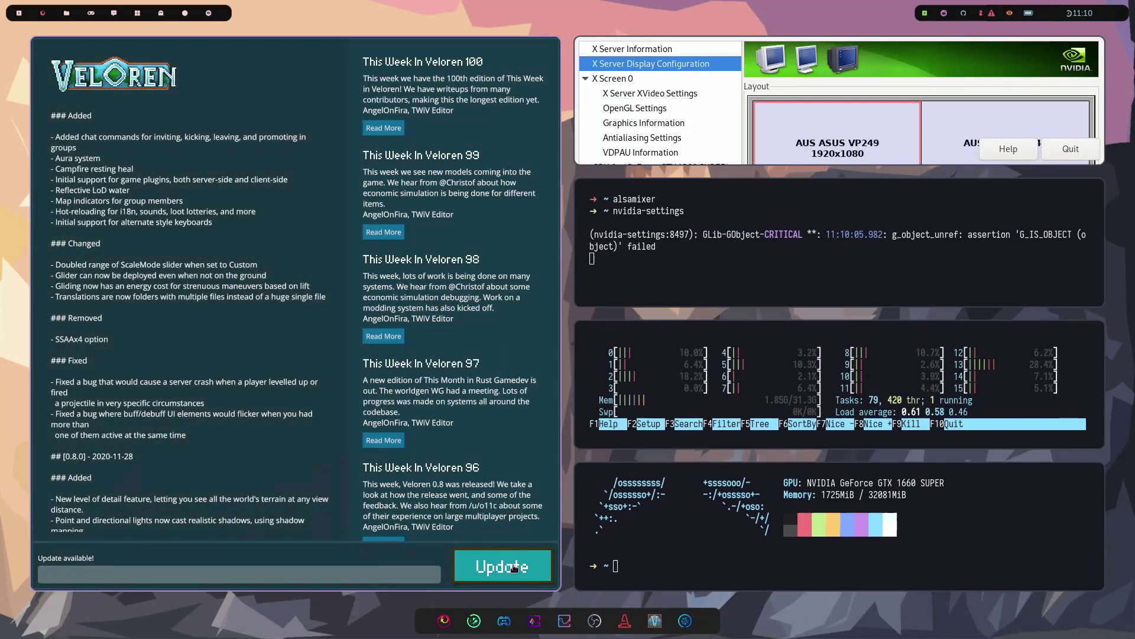
left_click(516, 565)
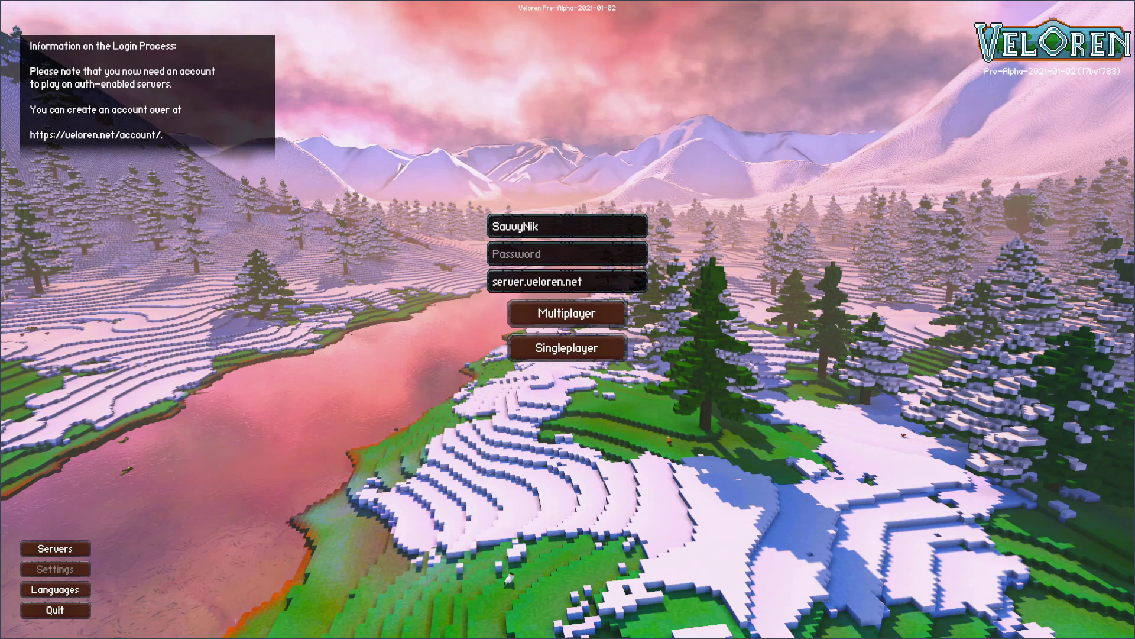
Step: Close Veloren and view X Server Information, selecting driver version 455.45.01
key("alt+F4")
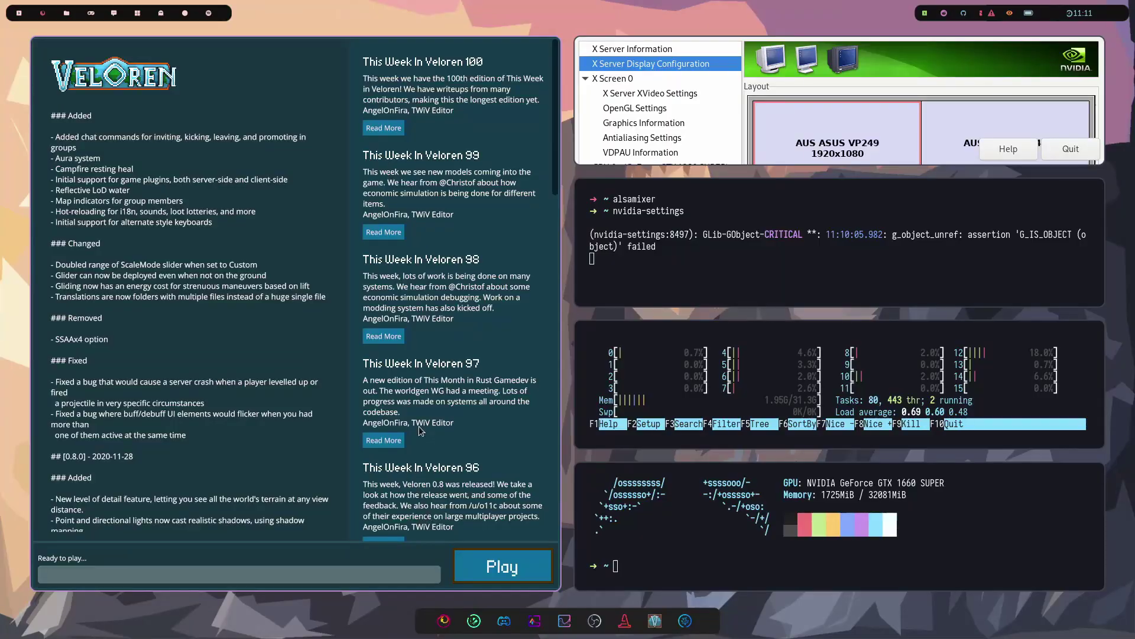
key("alt+F4")
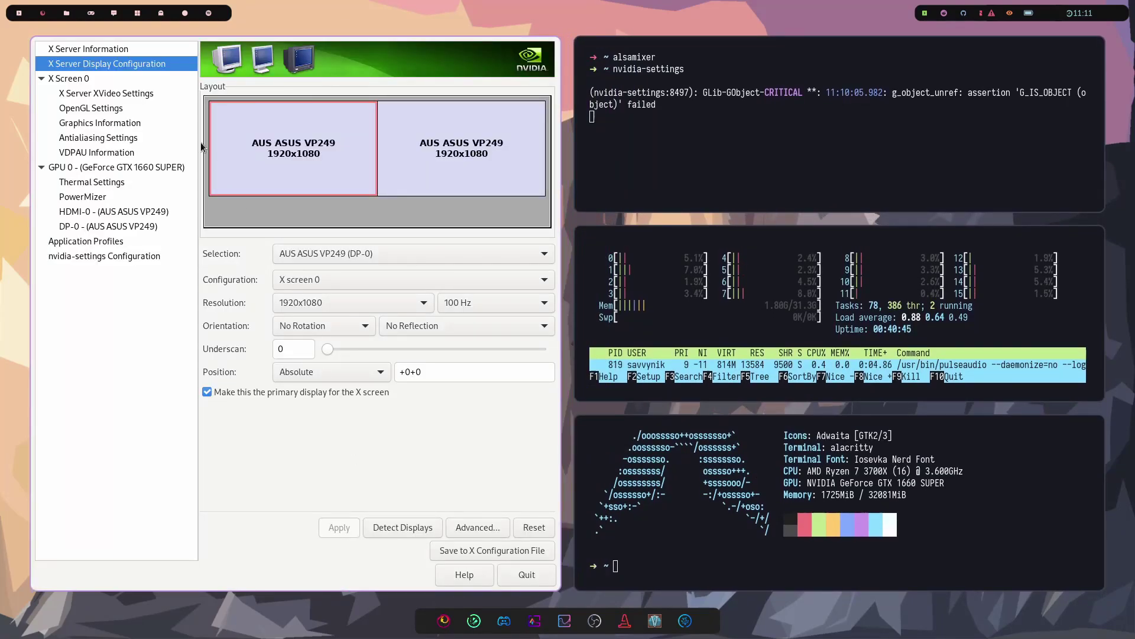
left_click(127, 78)
left_click(105, 50)
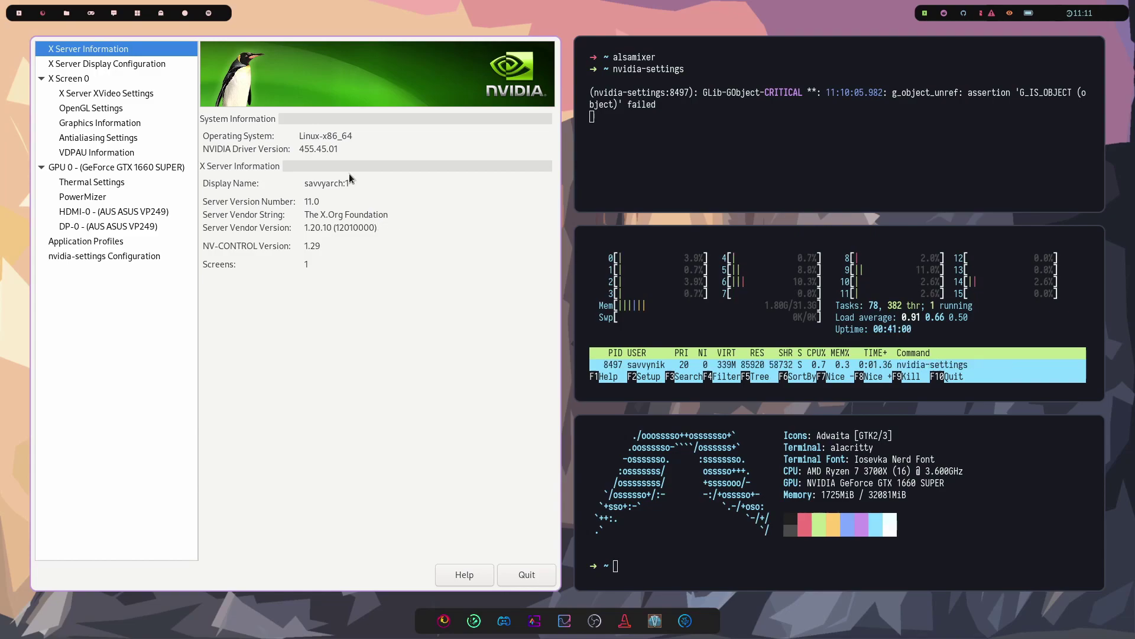
left_click_drag(349, 153, 297, 154)
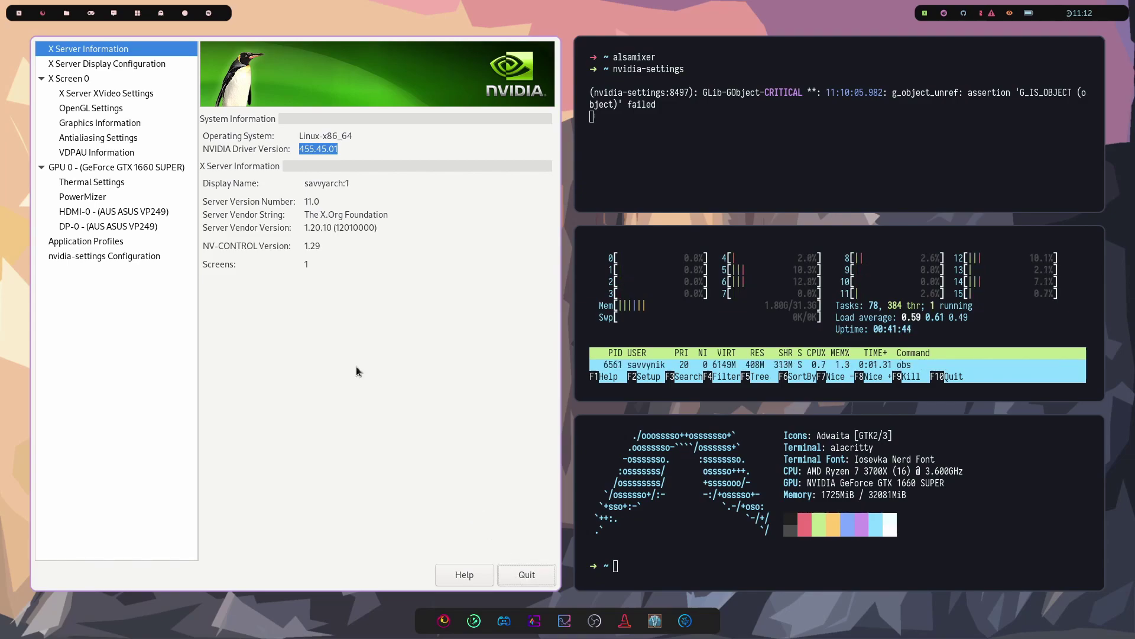
Step: Quit nvidia-settings, then list obs command completions and clear the prompt
key("ctrl+q")
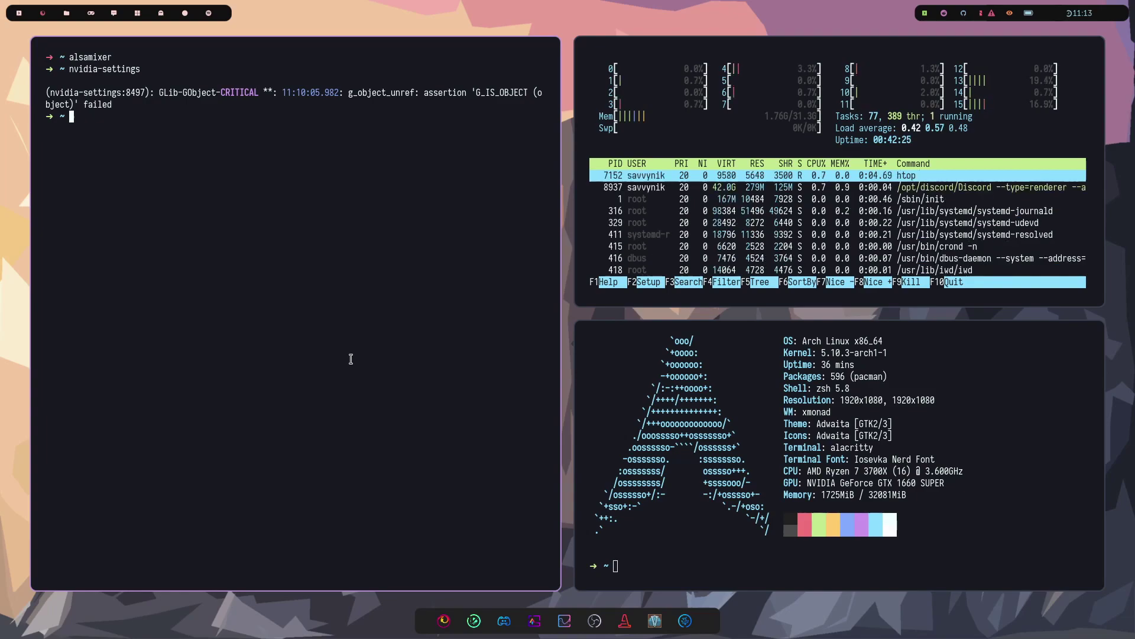
type("obs")
key("Tab")
key("Tab")
key("Tab")
key("Tab")
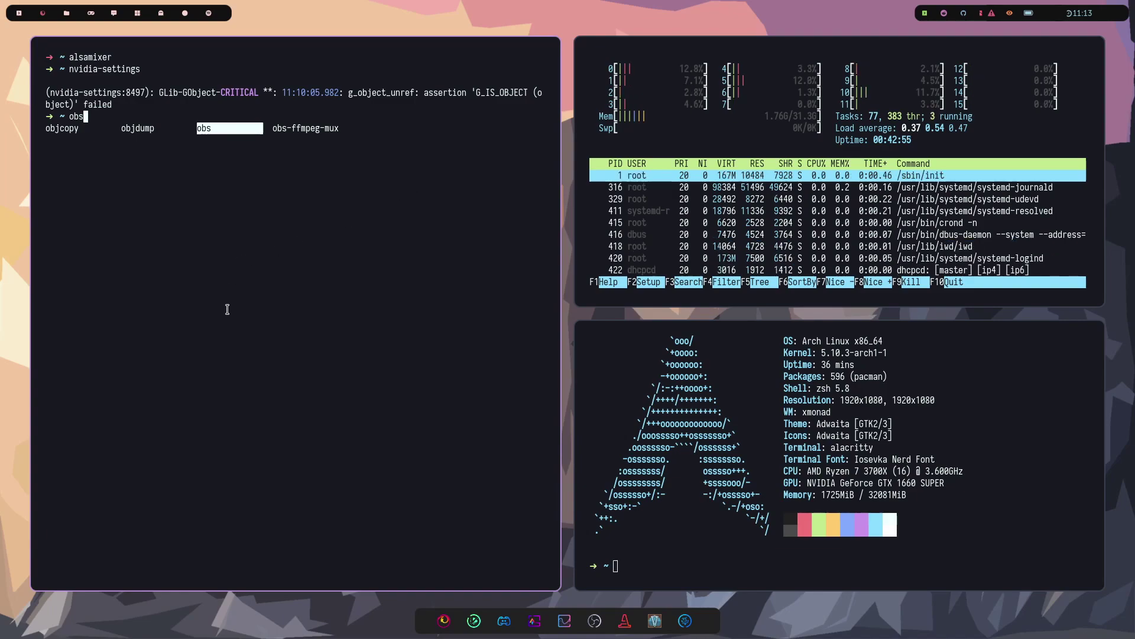
key("BackSpace")
key("BackSpace")
key("BackSpace")
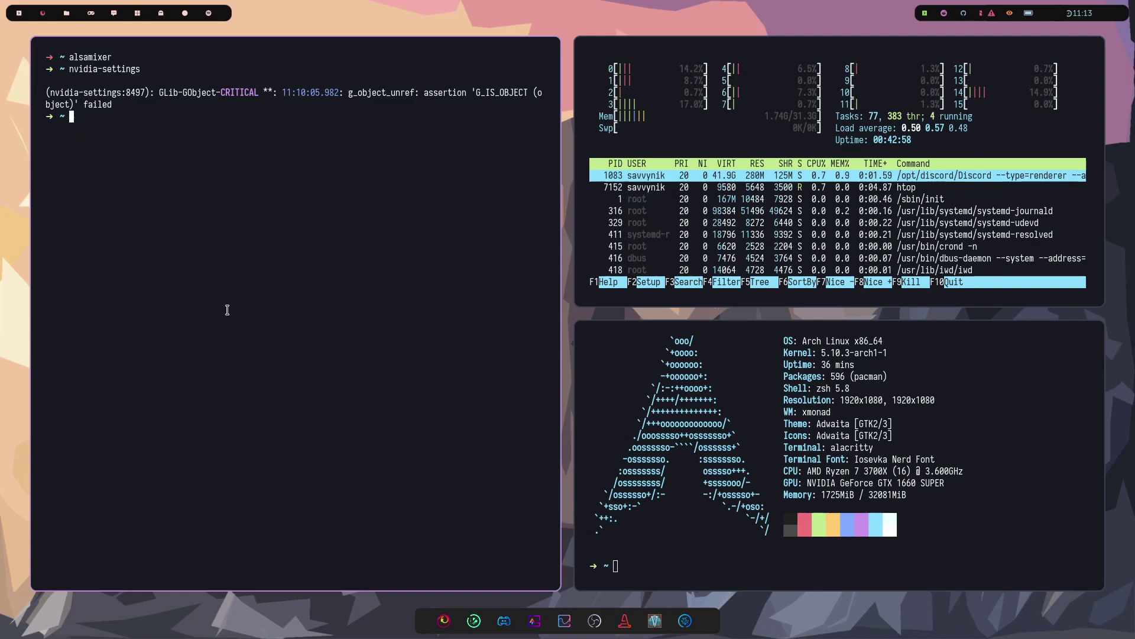
Step: Open ~/.asoundrc in Vim, highlight its three Microphone config lines, then switch to Discord's yt-playlists channel
type("vim ")
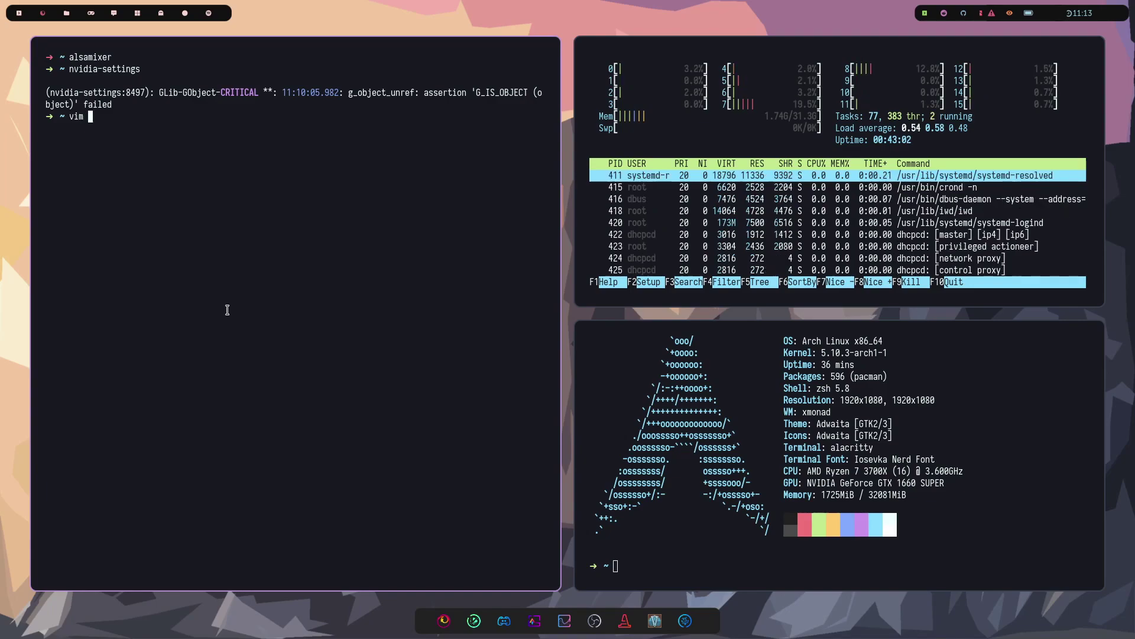
type("~/.asoundrc")
key("Return")
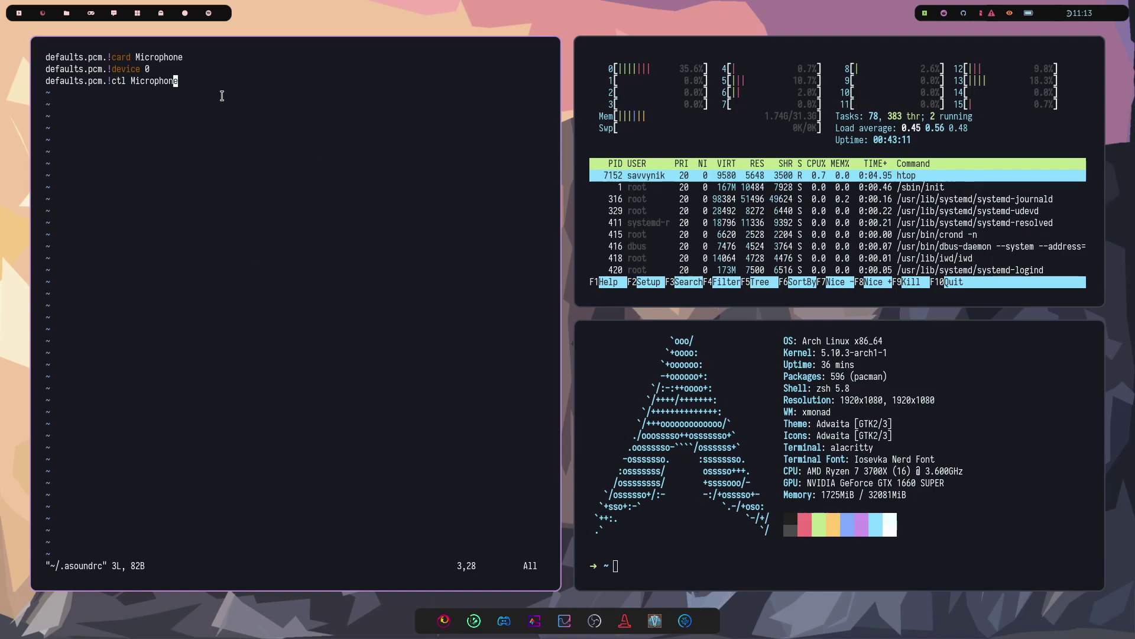
left_click_drag(219, 94, 46, 57)
left_click(314, 109)
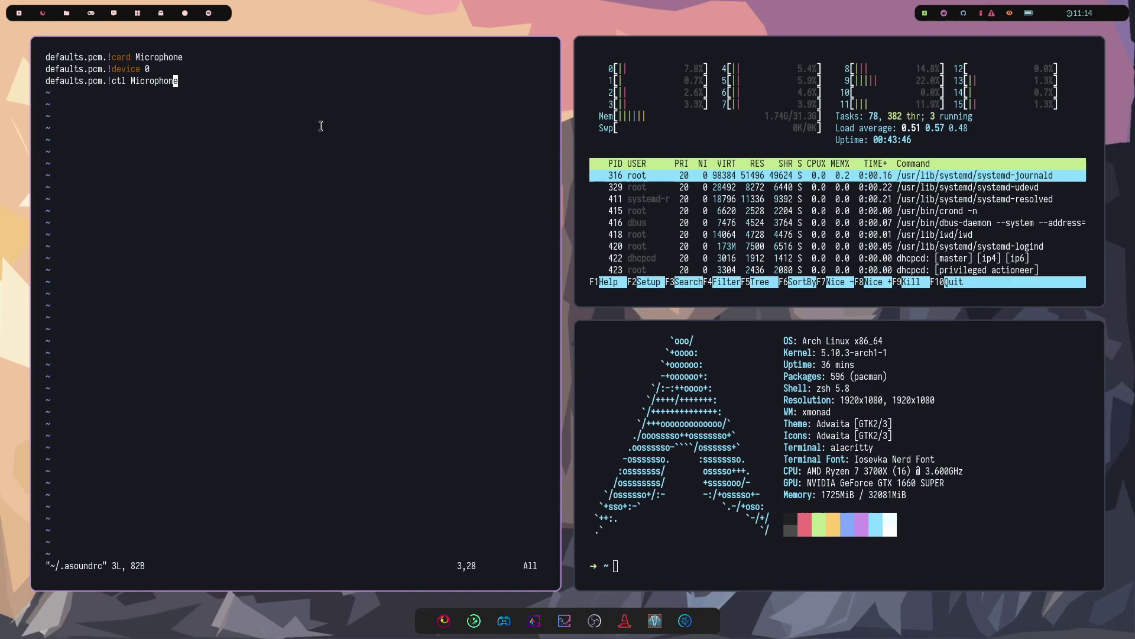
left_click(504, 620)
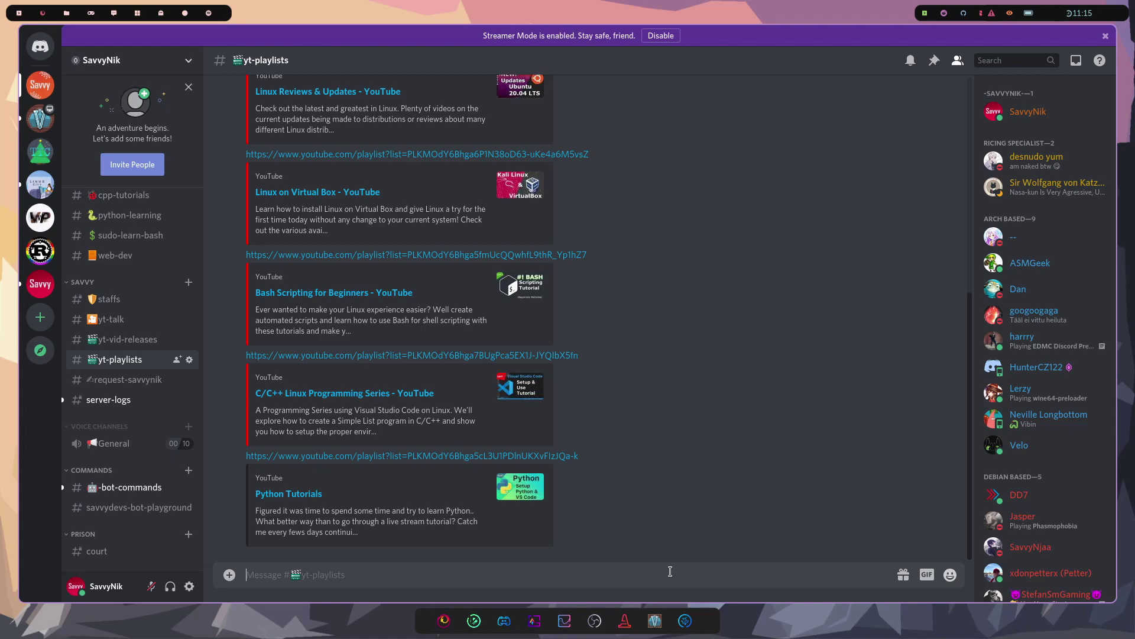
Step: Switch to xmonad workspace 1 and highlight the top of the neofetch output
key("super+1")
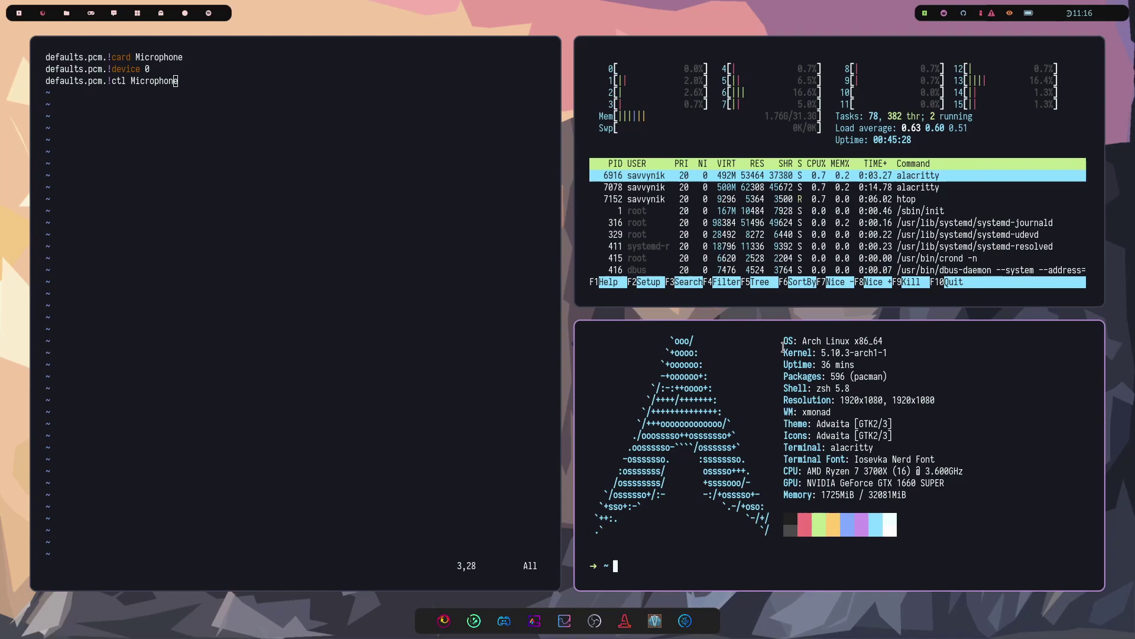
left_click_drag(783, 343, 898, 372)
left_click(898, 373)
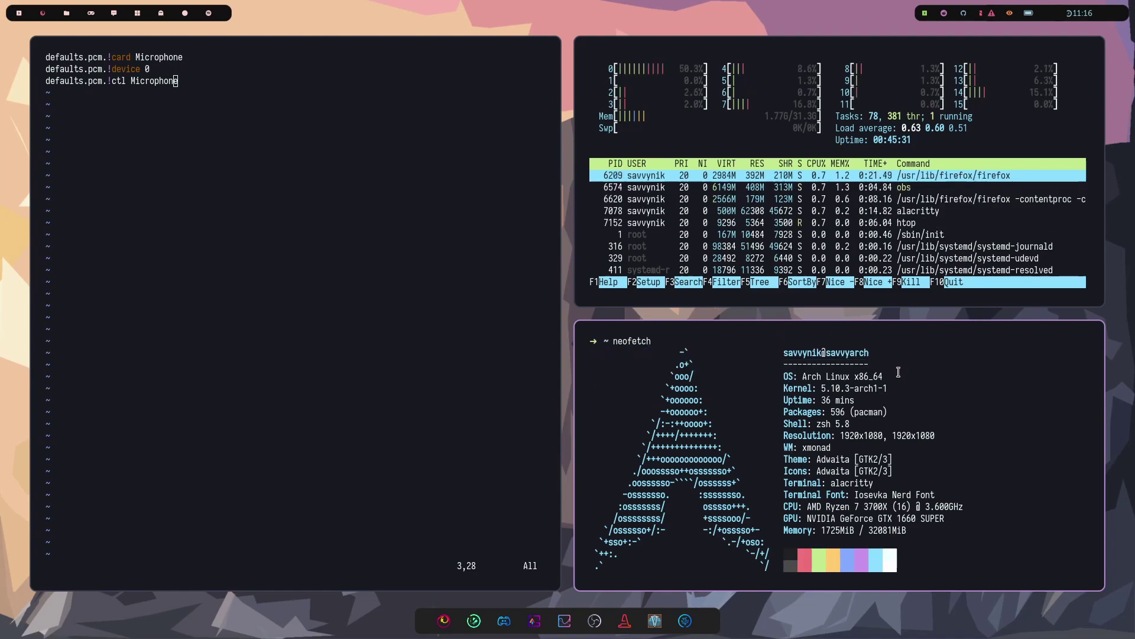
Step: Highlight the kernel version 5.10.3-arch1-1 in the neofetch output
scroll(898, 371, "down", 1)
scroll(902, 375, "up", 1)
scroll(903, 377, "down", 1)
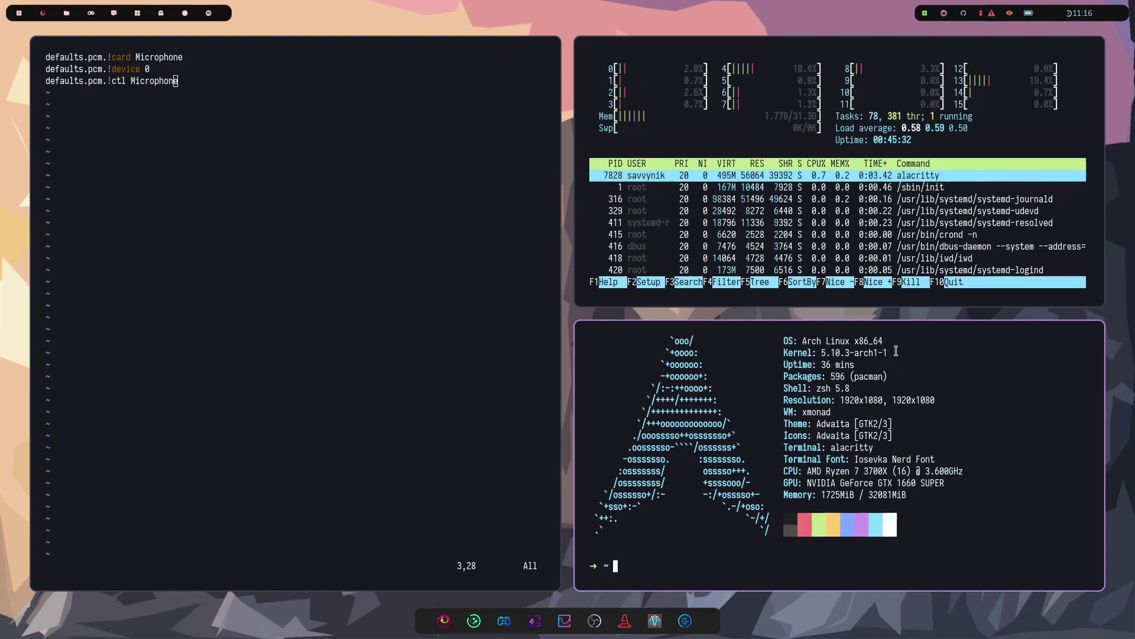
left_click_drag(892, 355, 820, 355)
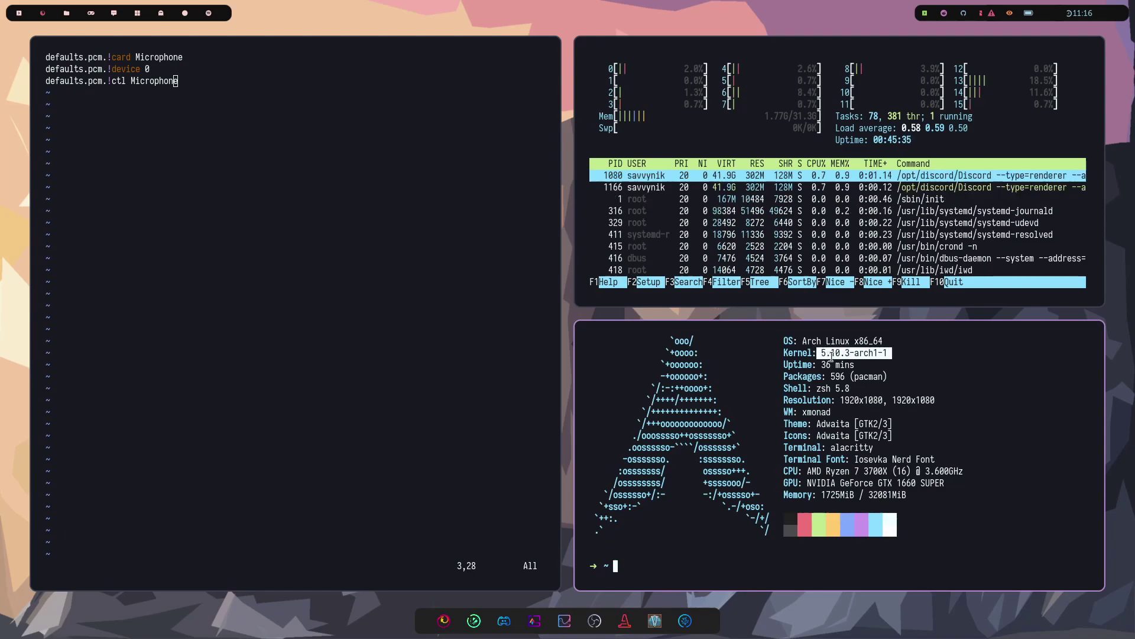
left_click(870, 366)
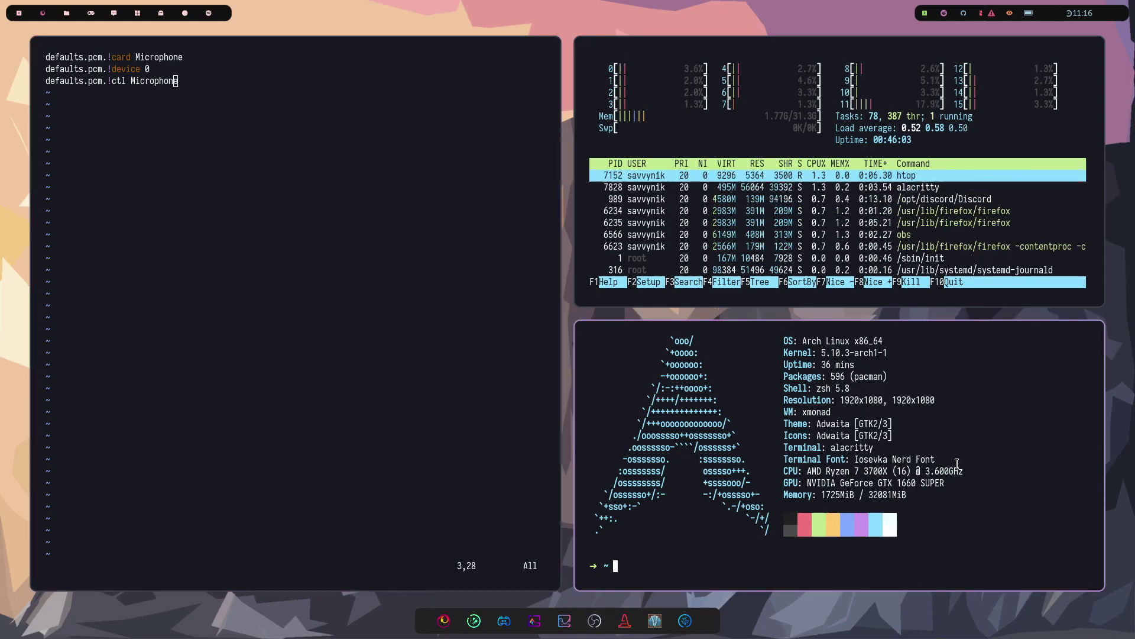
left_click_drag(938, 461, 855, 461)
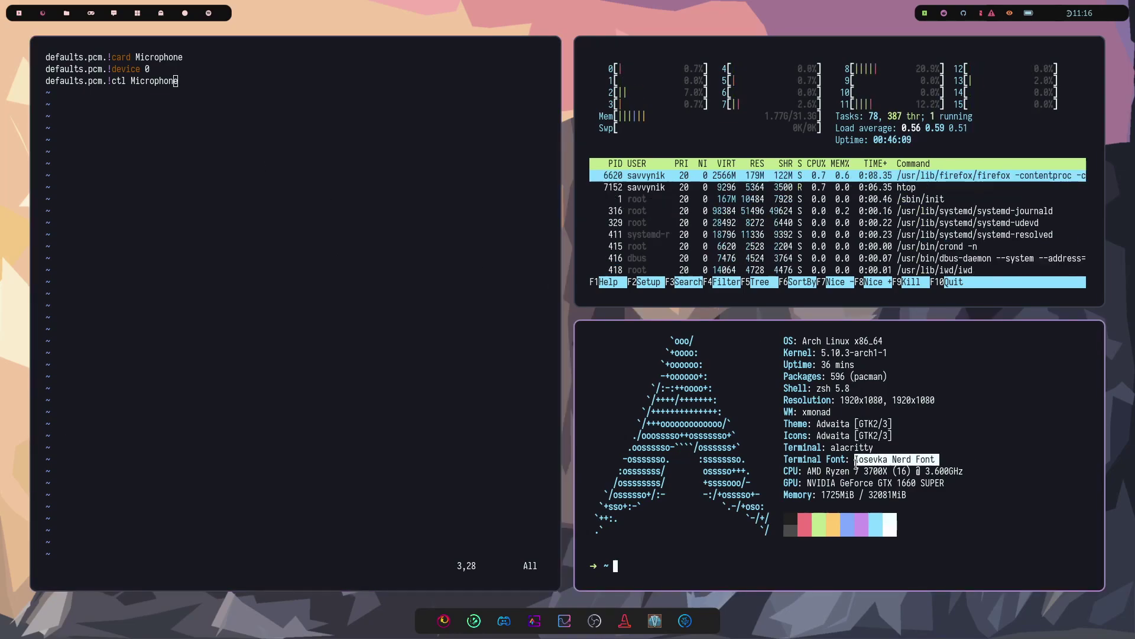
left_click(973, 444)
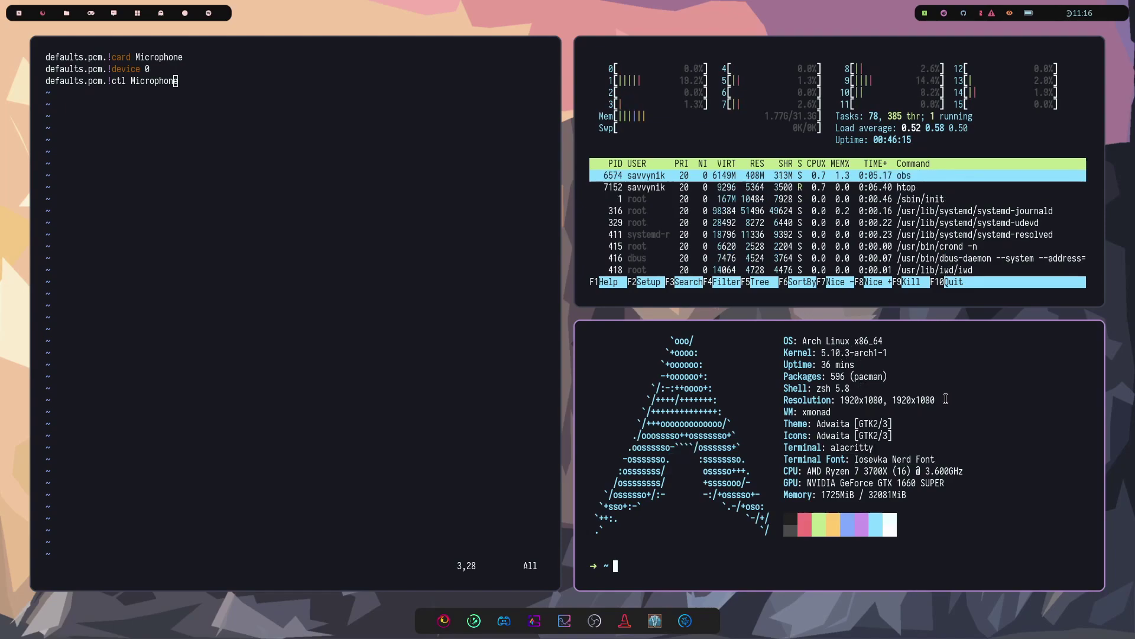
left_click_drag(945, 400, 851, 412)
left_click(850, 411)
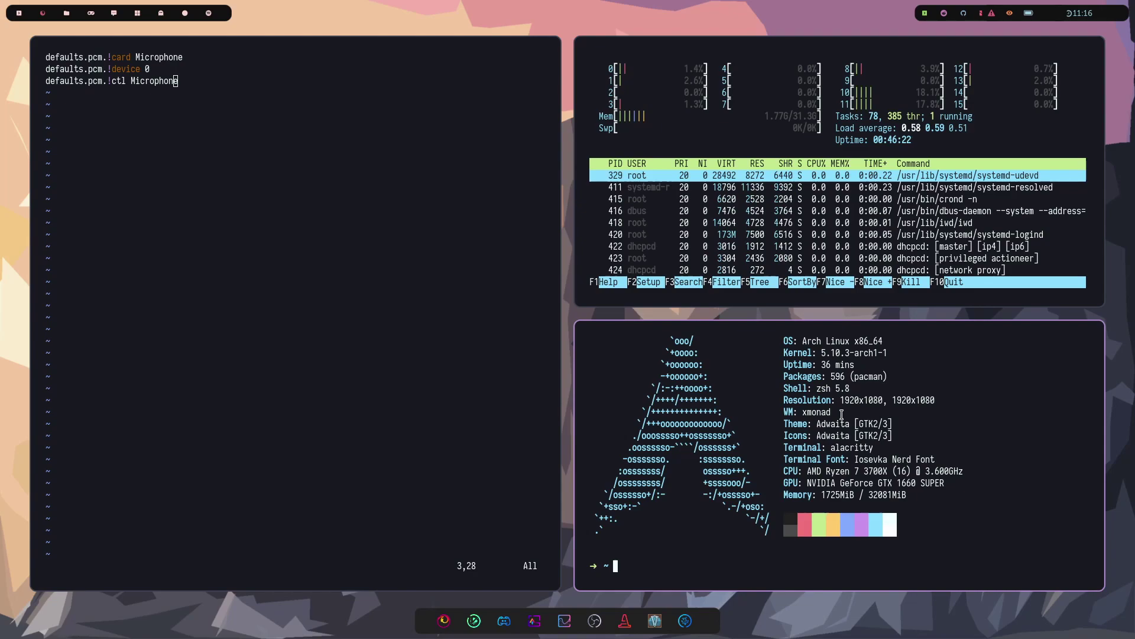
left_click_drag(883, 448, 820, 443)
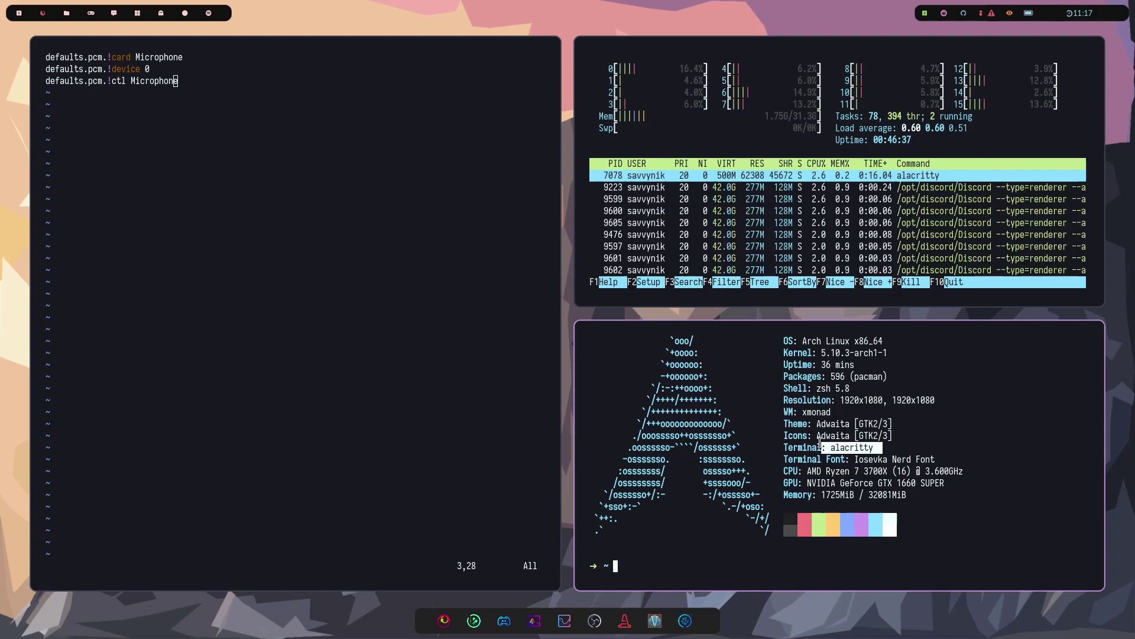
left_click(847, 444)
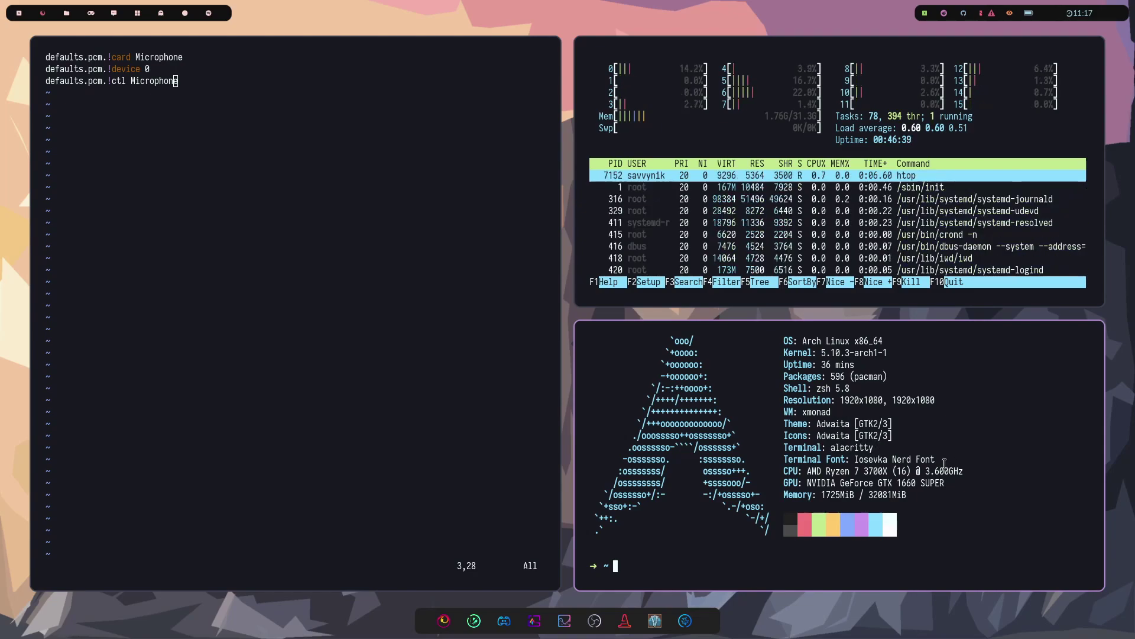
left_click_drag(985, 471, 807, 471)
left_click(847, 485)
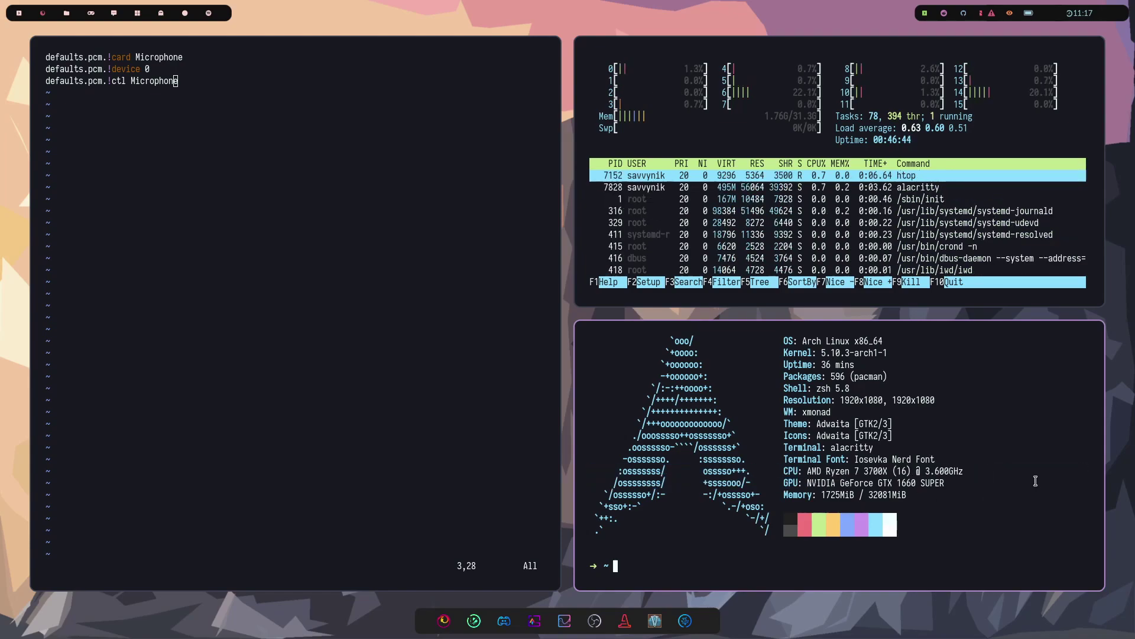
left_click_drag(977, 470, 954, 469)
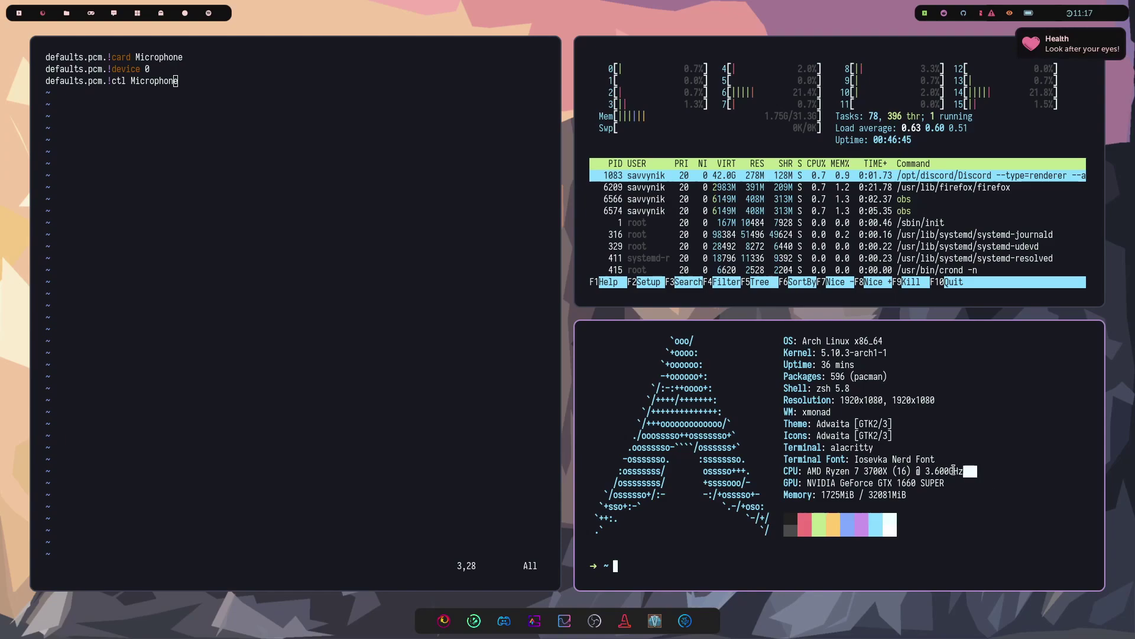
left_click(862, 485)
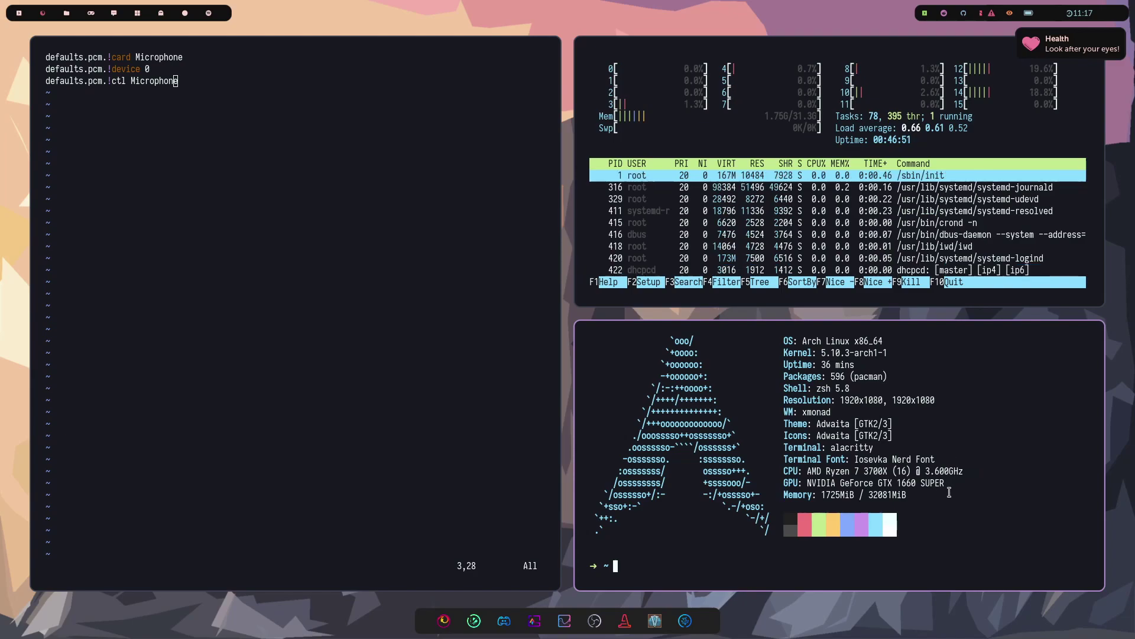
left_click_drag(946, 484, 858, 471)
left_click(901, 489)
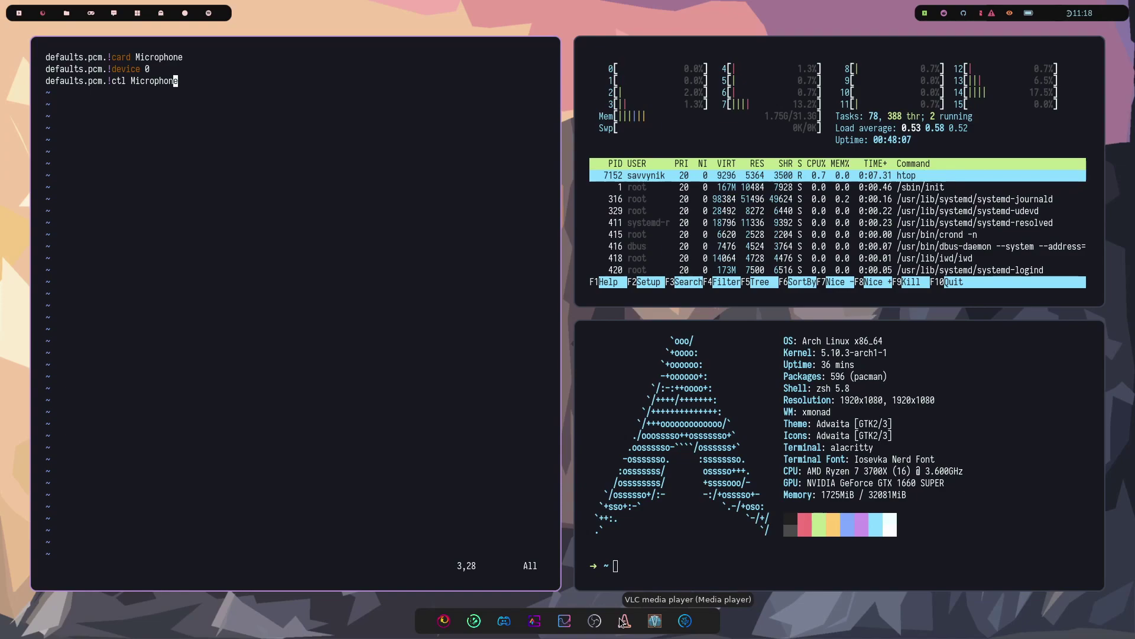
key("super+k")
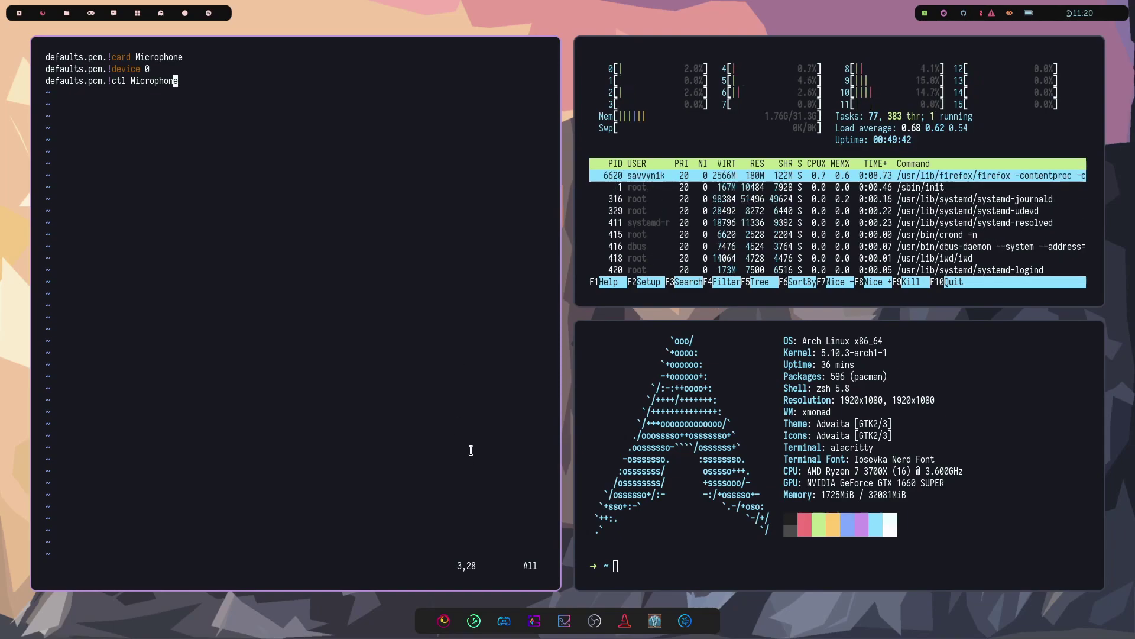
Step: Close the workspace windows, run neofetch in an enlarged floating terminal, and launch htop beside it
key("super+shift+c")
key("super+shift+c")
key("super+shift+c")
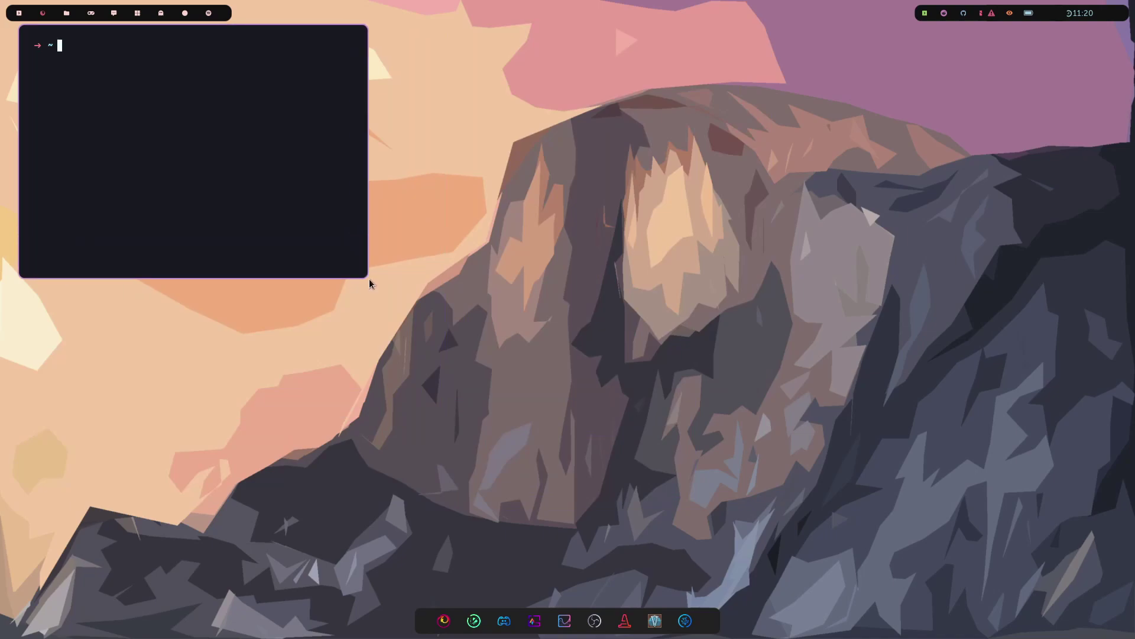
type("neofetch")
key("Return")
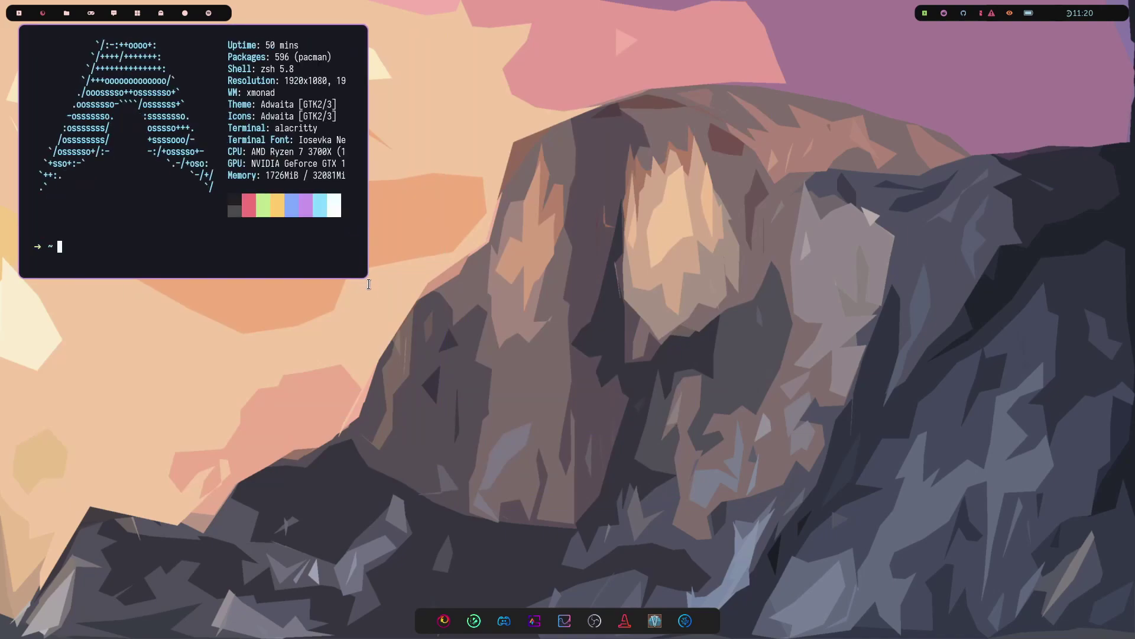
left_click_drag(368, 284, 424, 352)
key("super+h")
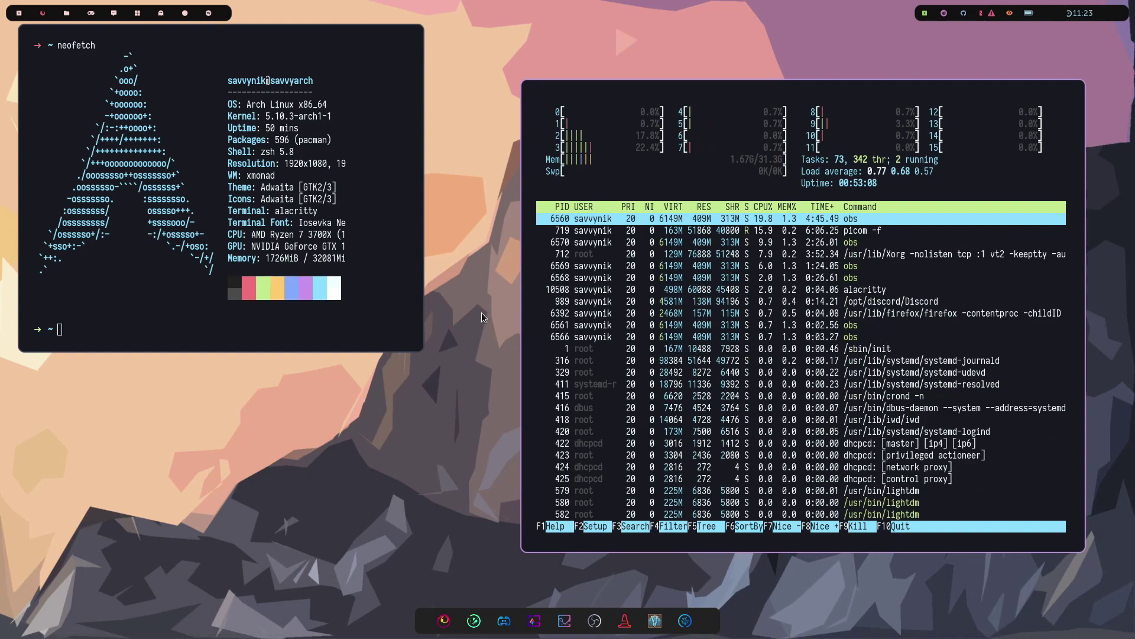
key("super+k")
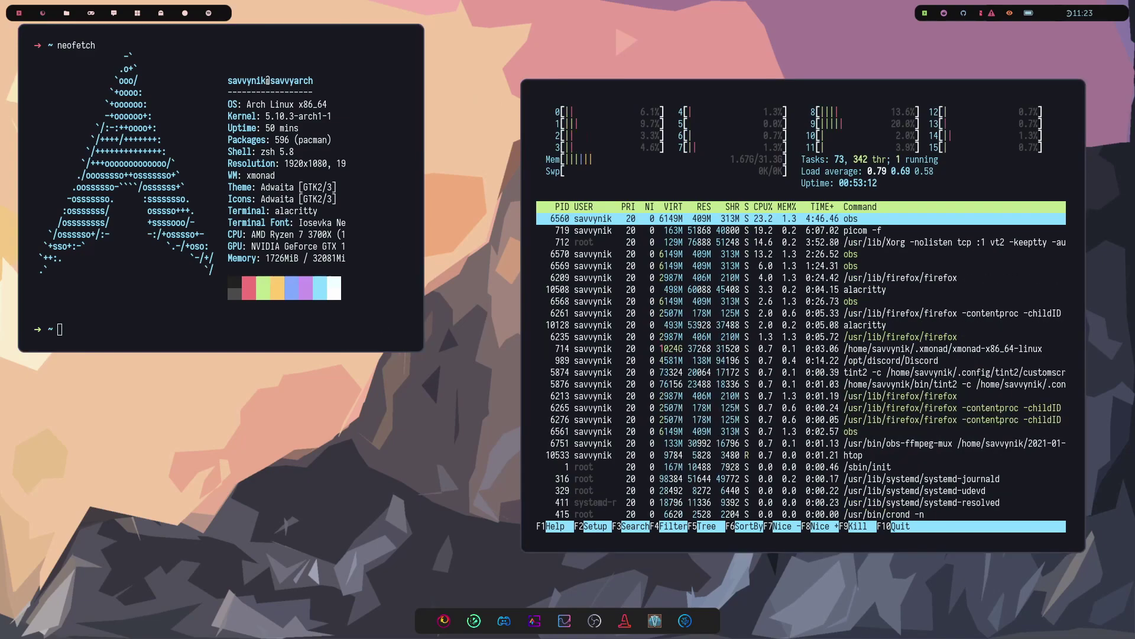
key("super+j")
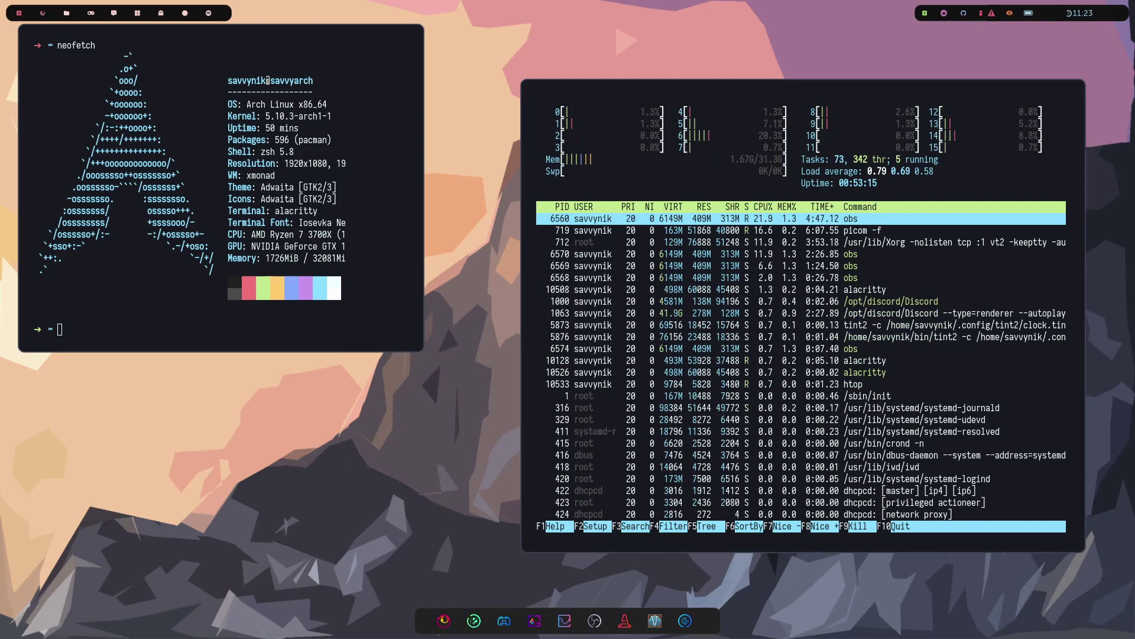